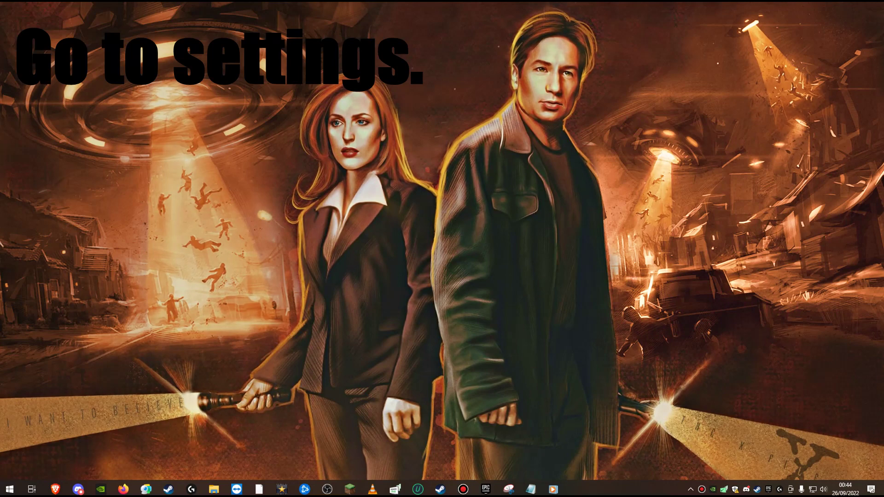
# - Keep 'Allow downloads from other PCs' off under Update & Security > Delivery Optimisation
pyautogui.press('super')
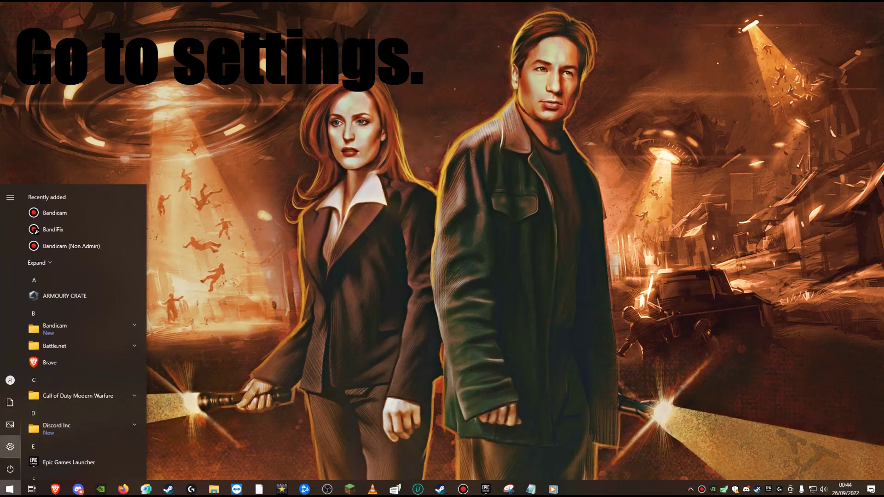
pyautogui.click(10, 446)
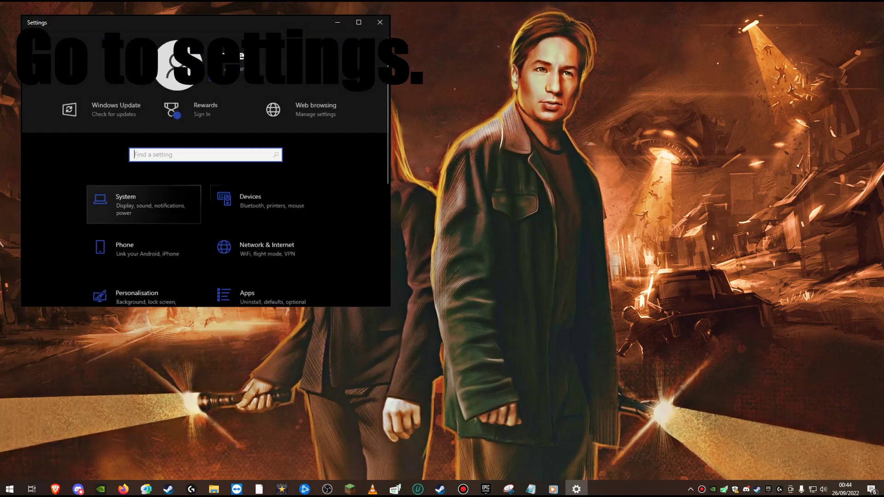
pyautogui.click(359, 23)
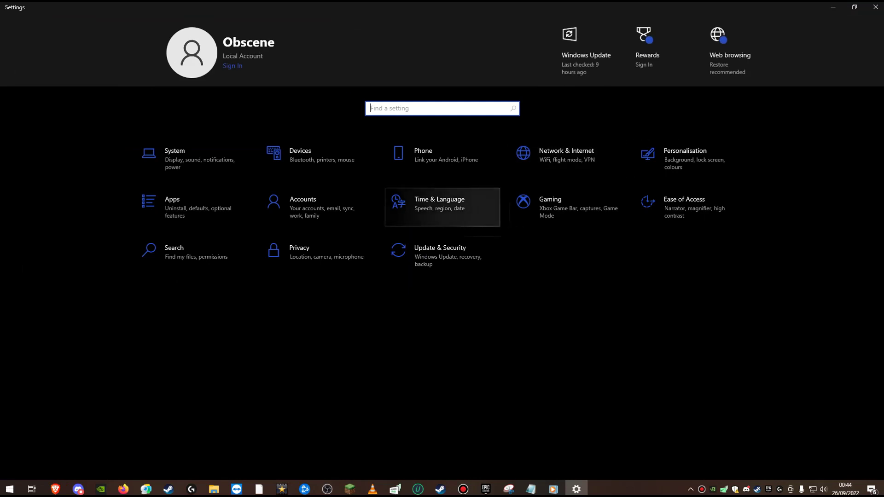
pyautogui.click(440, 253)
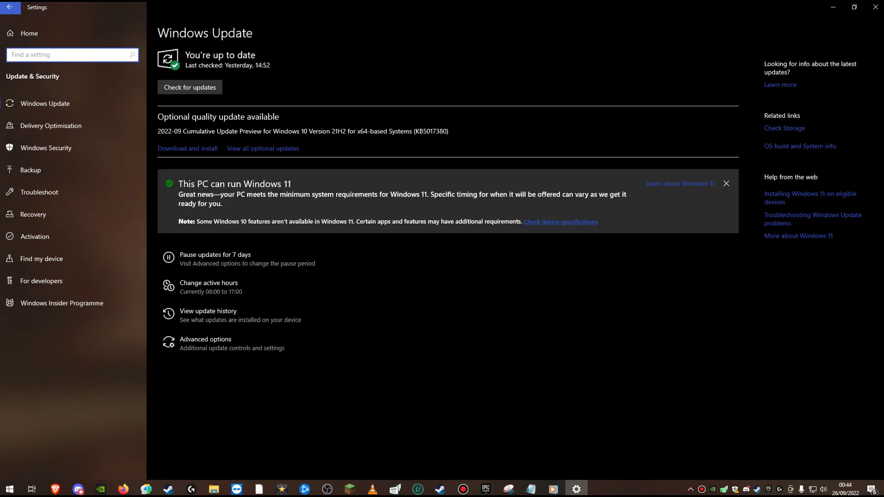
pyautogui.click(51, 126)
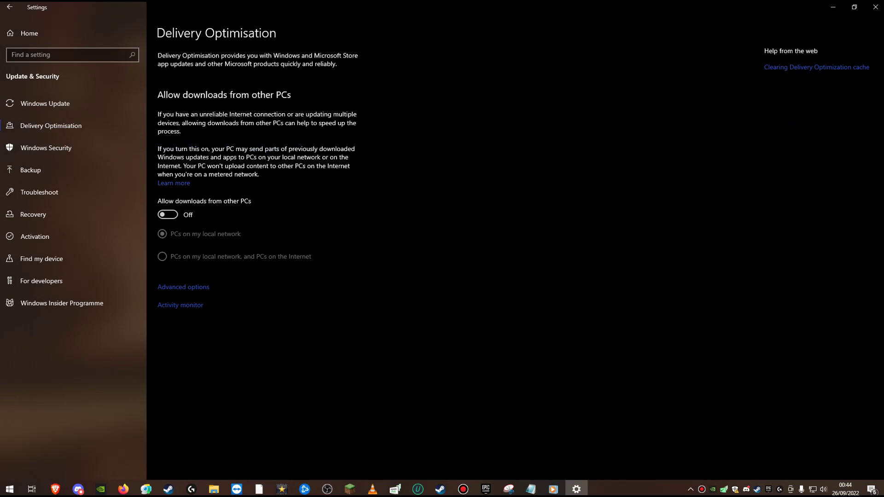
pyautogui.click(167, 214)
pyautogui.click(9, 7)
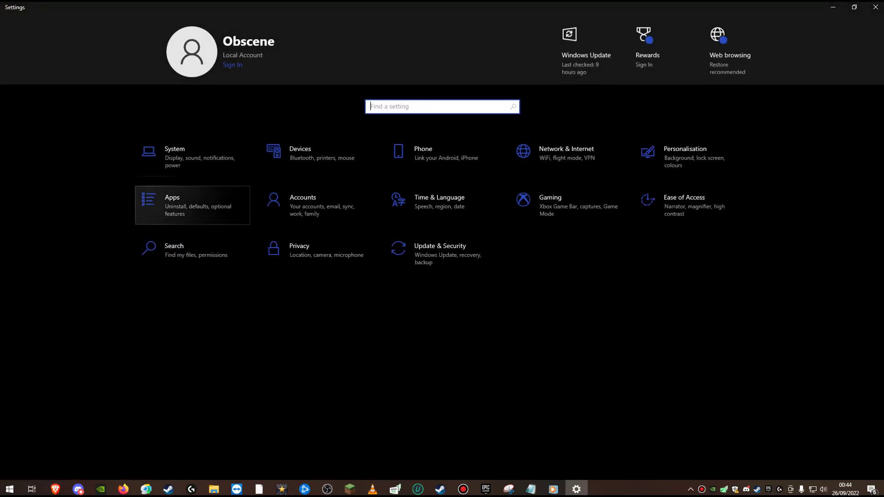
# - Leave the General privacy toggles off and review the Speech, Inking, Diagnostics and Activity pages
pyautogui.click(317, 254)
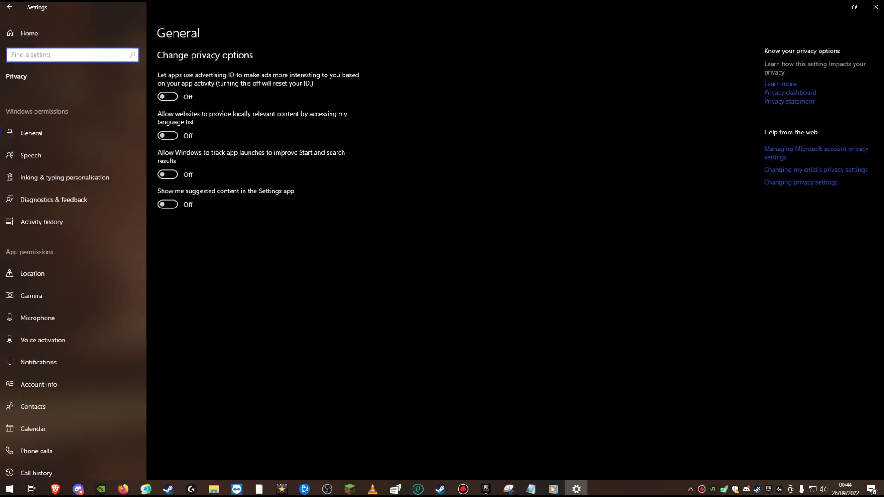
pyautogui.click(167, 97)
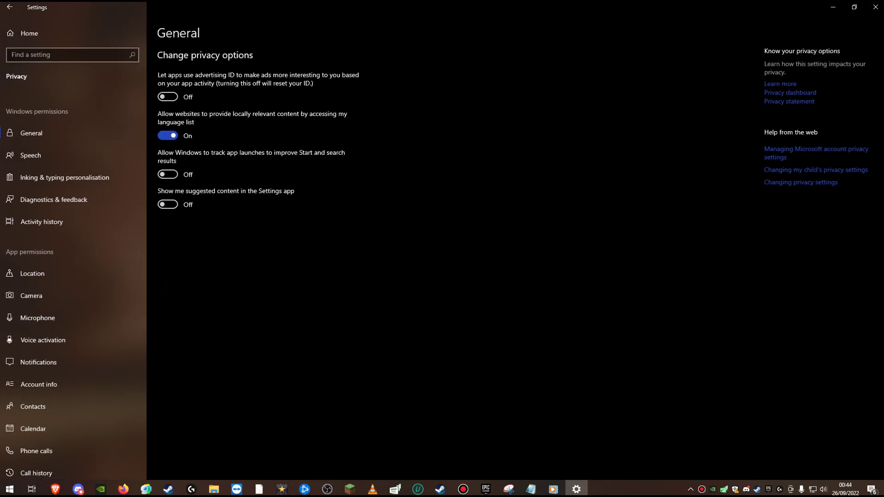
pyautogui.click(167, 136)
pyautogui.click(30, 155)
pyautogui.click(65, 177)
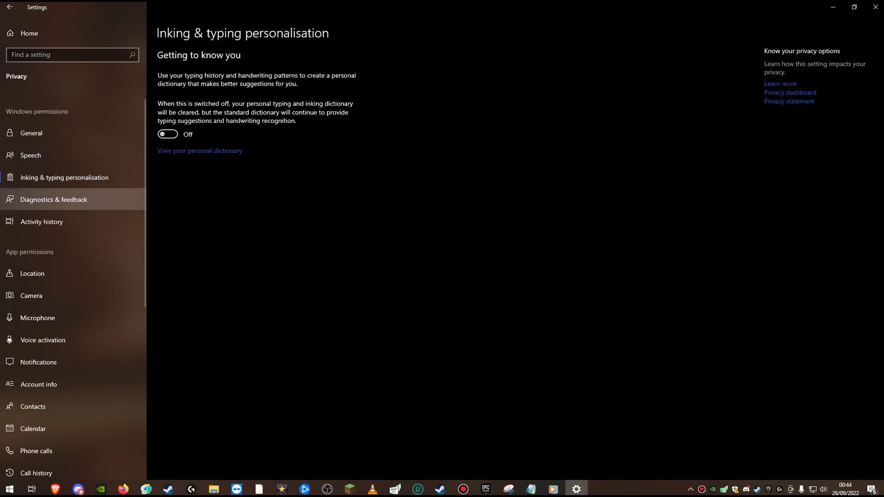
pyautogui.click(53, 199)
pyautogui.click(42, 222)
pyautogui.scroll(-3, 46, 230)
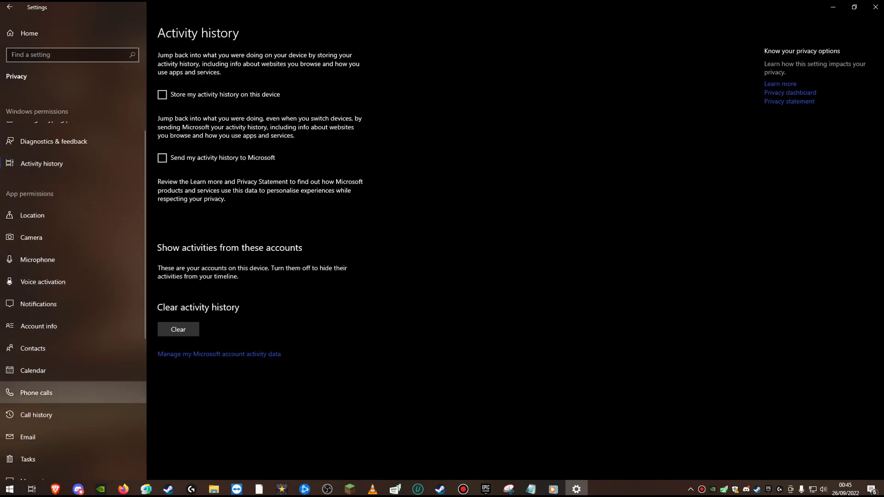
# - Check that device-wide location access is off, passing through the Microphone and Camera pages
pyautogui.click(38, 259)
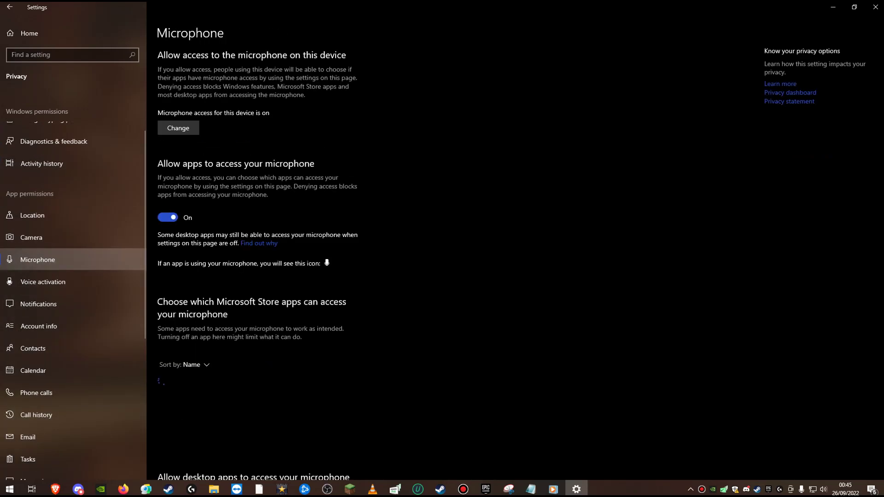
pyautogui.click(32, 215)
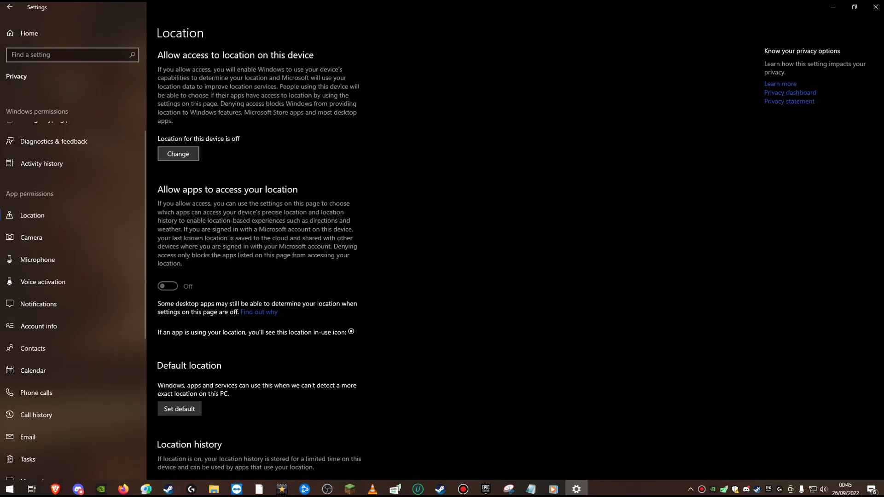
pyautogui.click(178, 153)
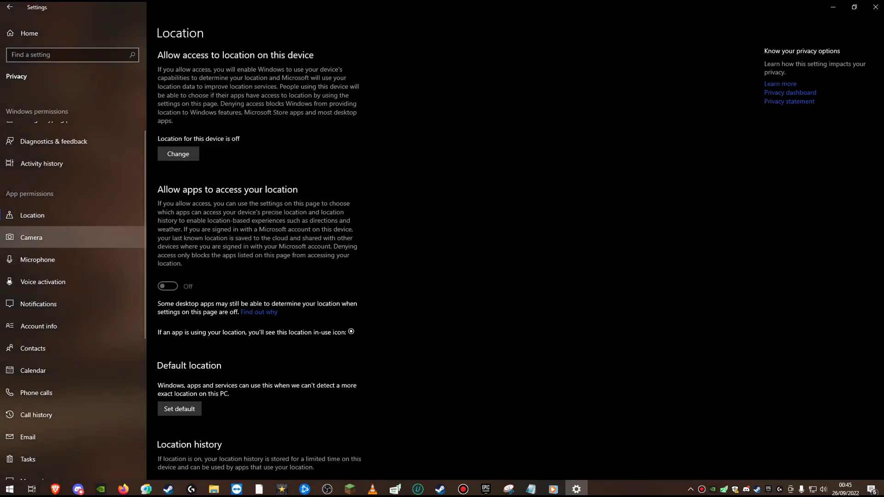
pyautogui.click(31, 237)
pyautogui.scroll(-5, 92, 212)
# - Confirm device-wide account info and calendar access are both left off
pyautogui.click(97, 209)
pyautogui.click(178, 119)
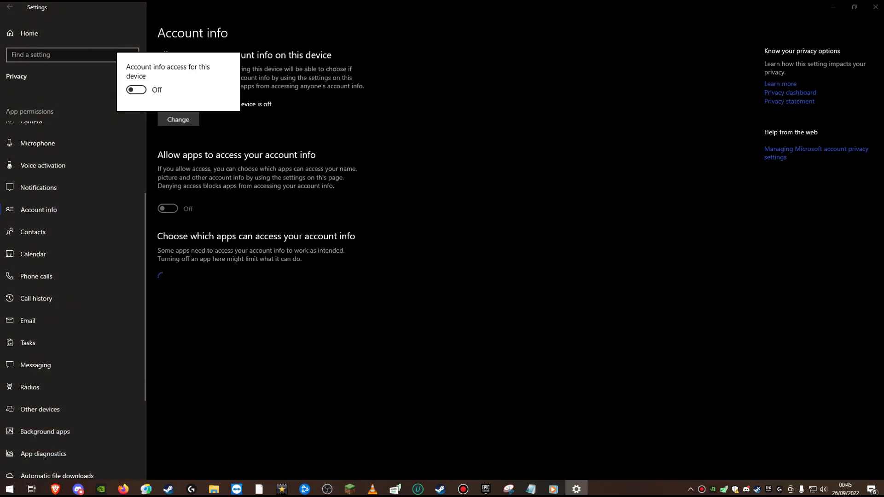
pyautogui.click(32, 232)
pyautogui.click(33, 254)
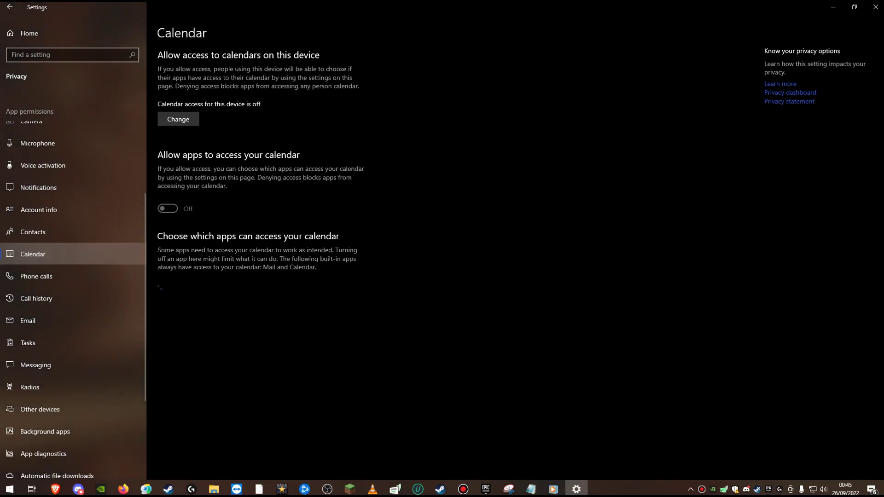
pyautogui.click(178, 119)
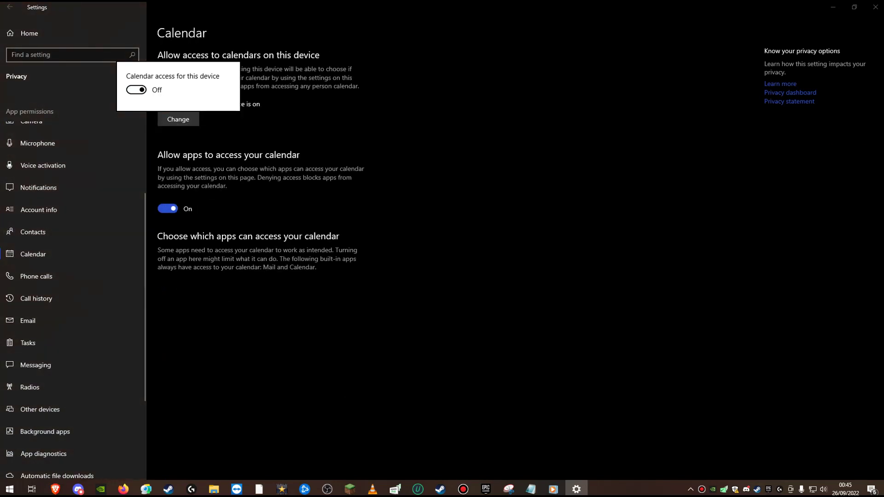
pyautogui.press('Escape')
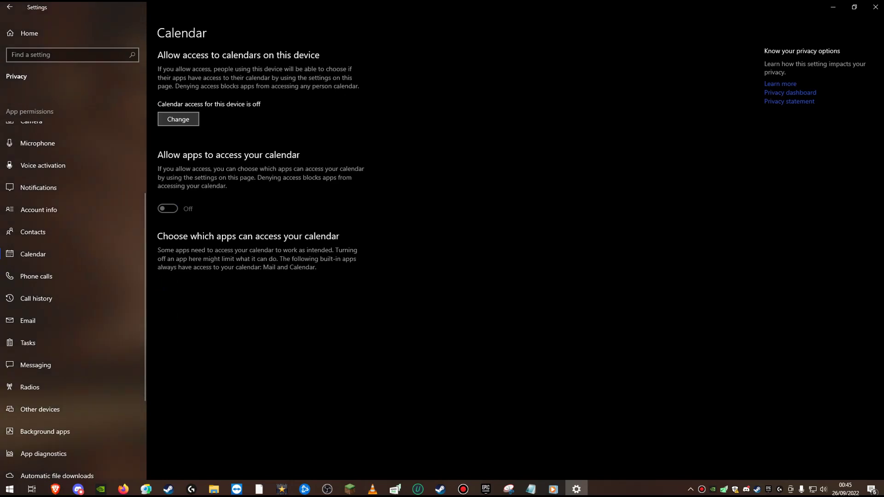
# - Verify phone call access is off and microphone access stays on, then return to Settings home
pyautogui.click(37, 276)
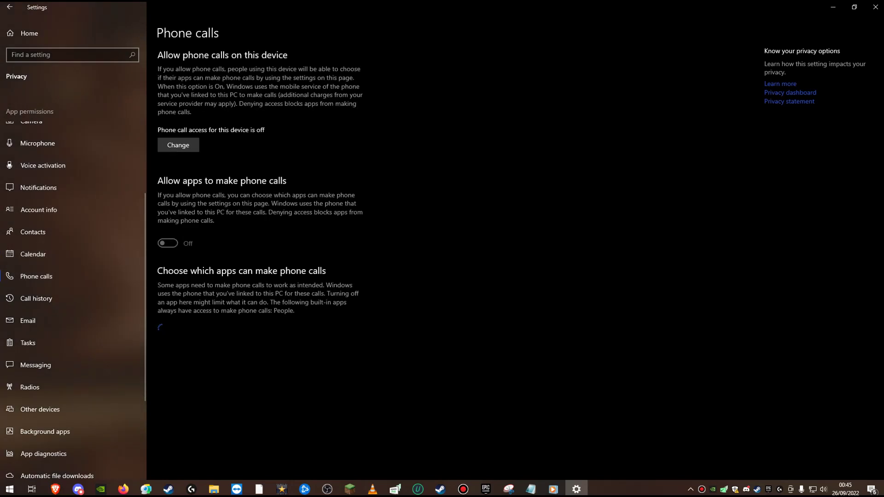
pyautogui.scroll(-3, 69, 276)
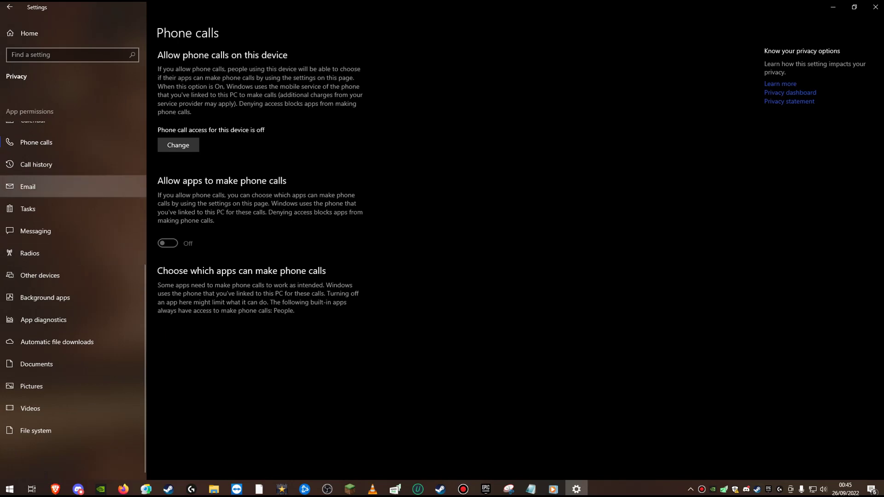
pyautogui.scroll(6, 69, 364)
pyautogui.scroll(-4, 69, 262)
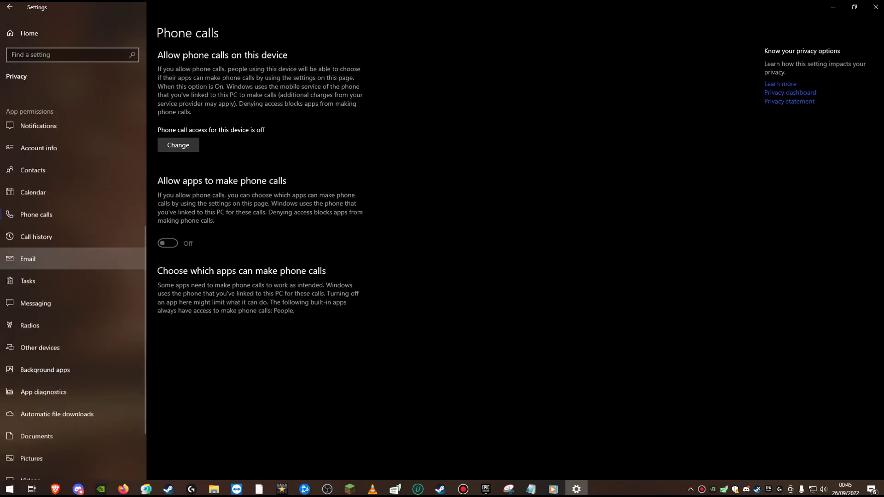
pyautogui.scroll(-2, 69, 258)
pyautogui.scroll(6, 69, 313)
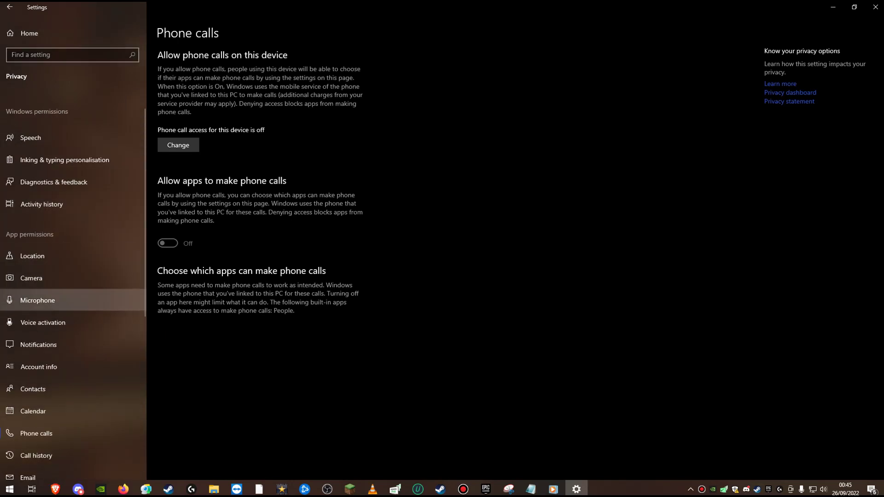
pyautogui.click(37, 300)
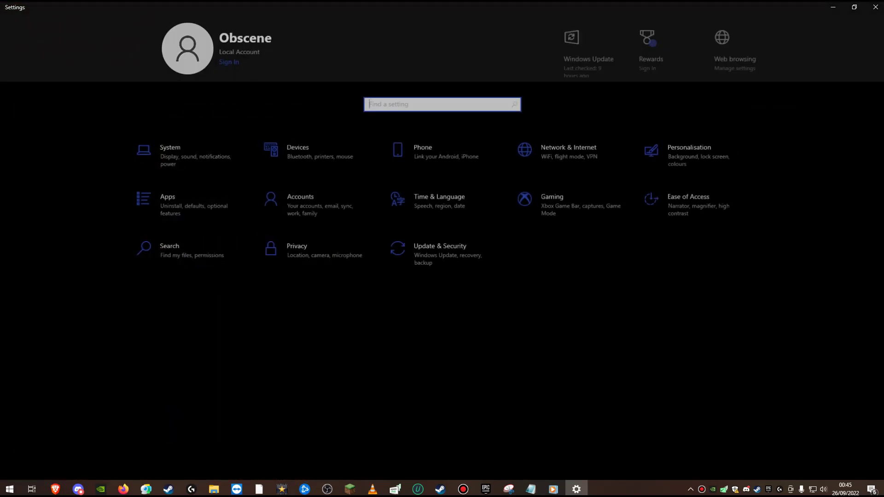
pyautogui.click(9, 7)
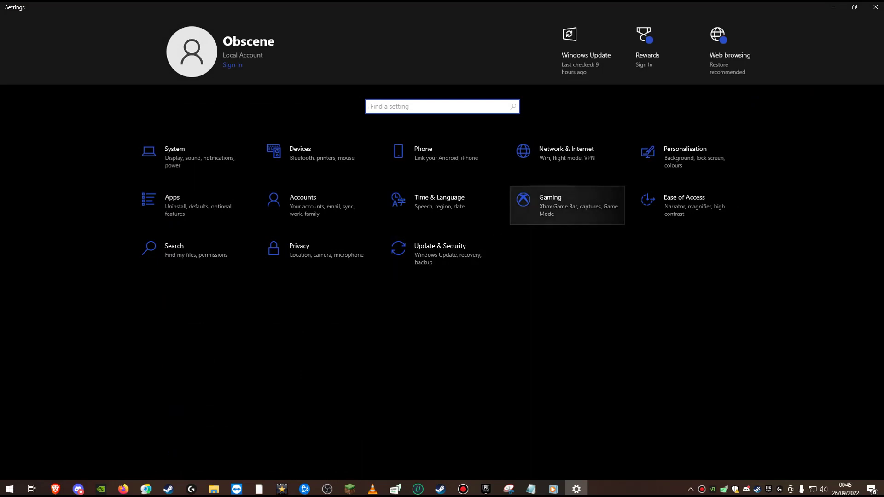
# - Confirm the Xbox Game Bar and Game Mode toggles are off, then close Settings
pyautogui.click(567, 204)
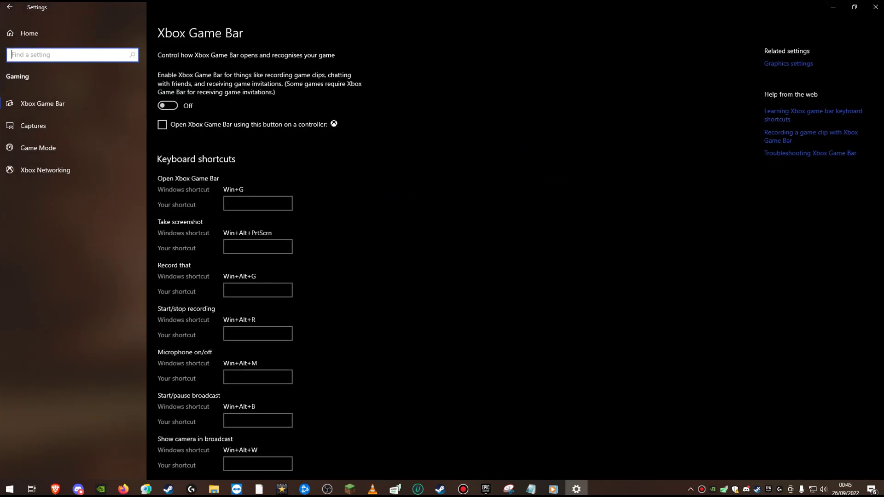
pyautogui.click(38, 148)
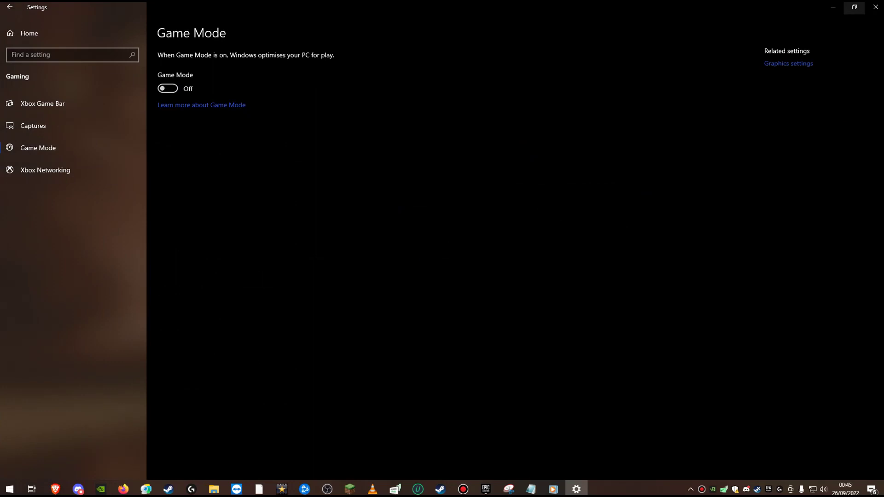
pyautogui.click(874, 7)
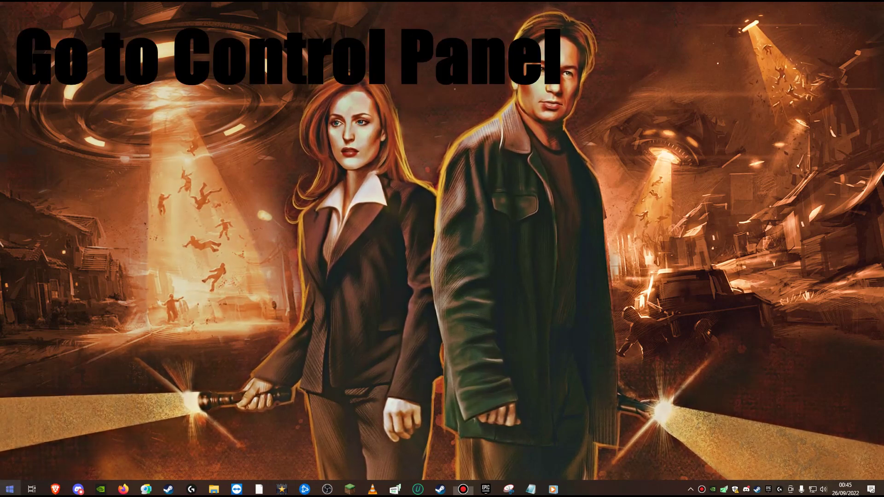
# - Launch Control Panel from a 'control' search
pyautogui.click(9, 489)
pyautogui.write('cont')
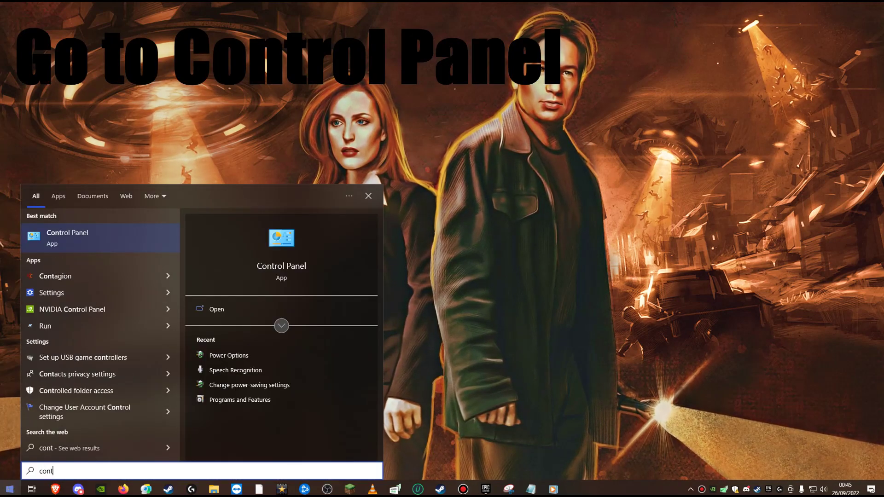
pyautogui.write('rol')
pyautogui.press('Return')
pyautogui.write('po')
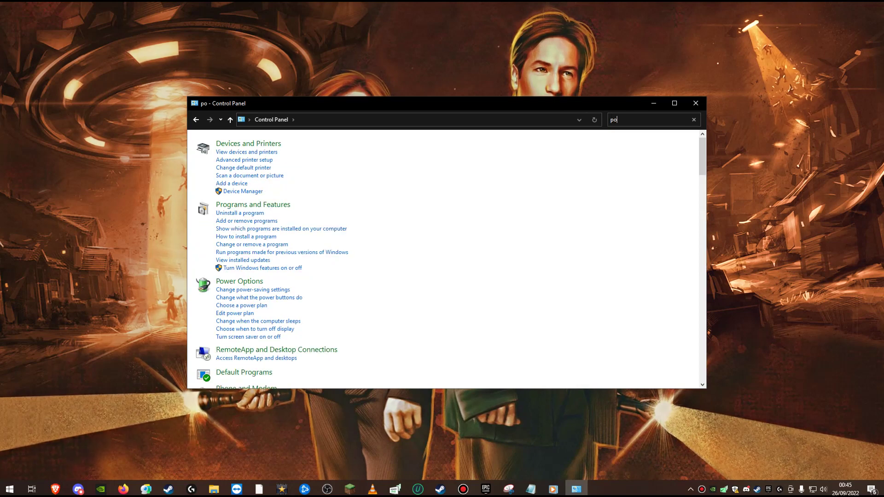
# - Keep High performance as the active power plan in Power Options, then close the window
pyautogui.write('we')
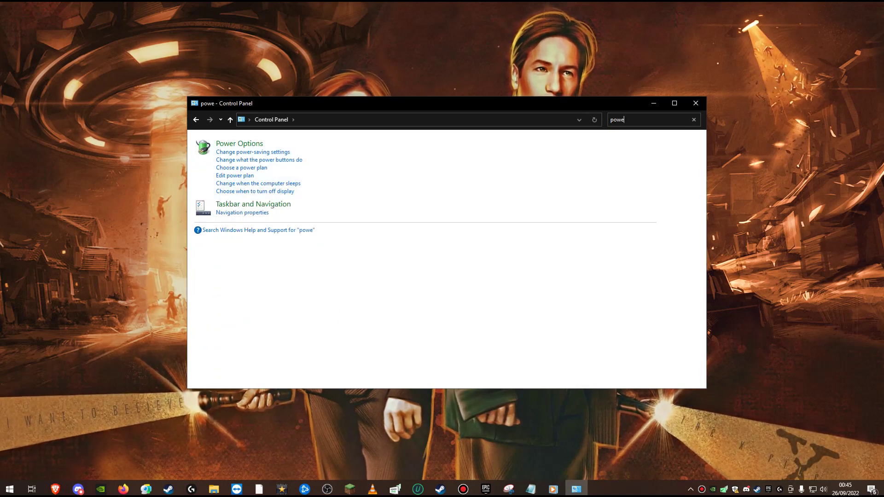
pyautogui.press('Down')
pyautogui.press('Return')
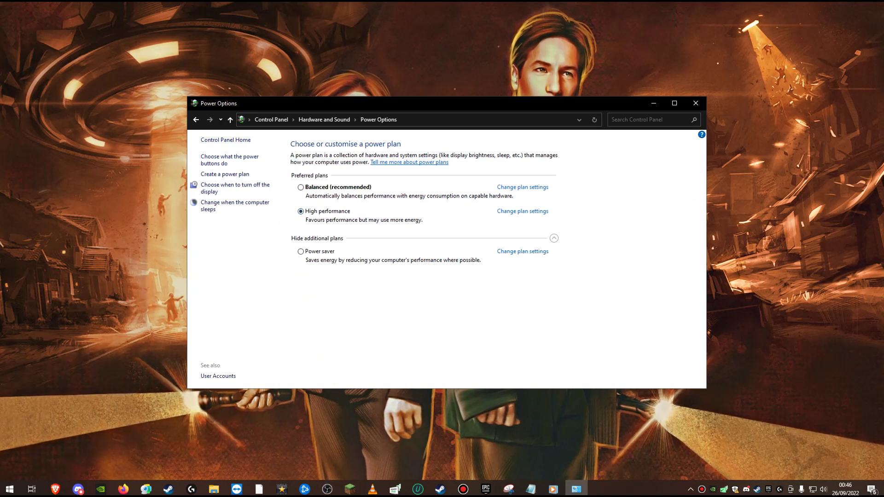
pyautogui.click(554, 238)
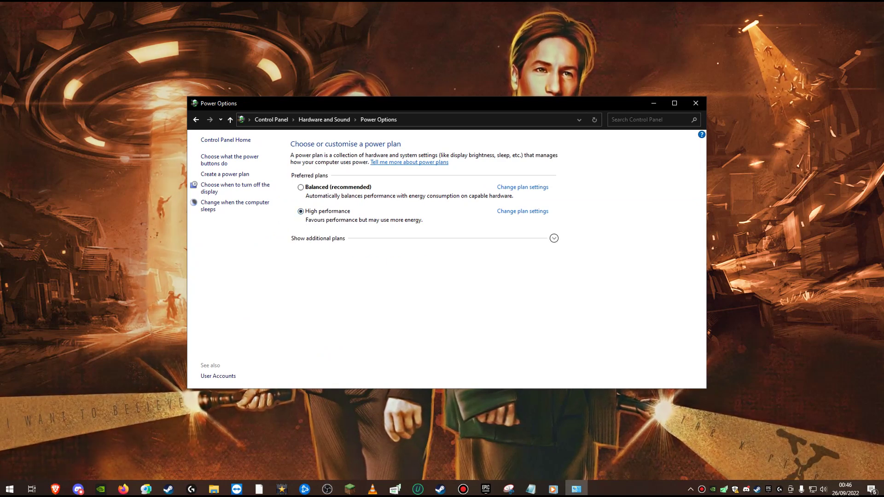
pyautogui.click(553, 237)
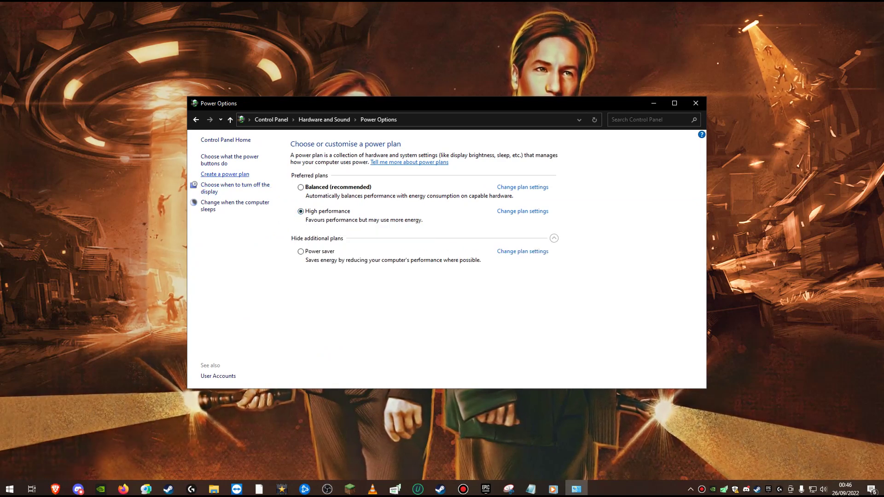
pyautogui.click(225, 174)
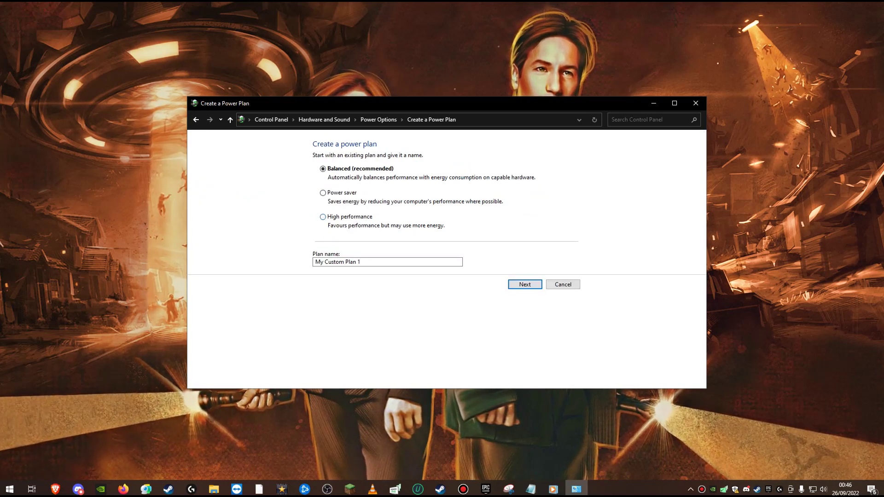
pyautogui.click(323, 217)
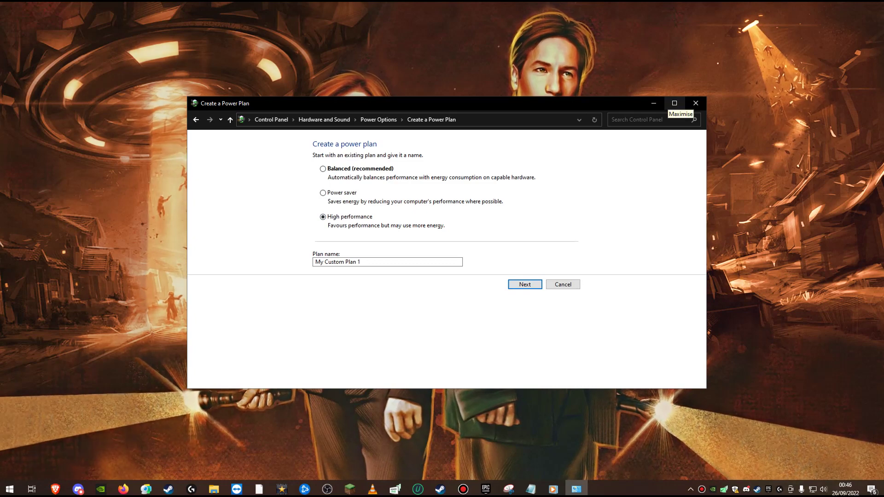
pyautogui.click(696, 103)
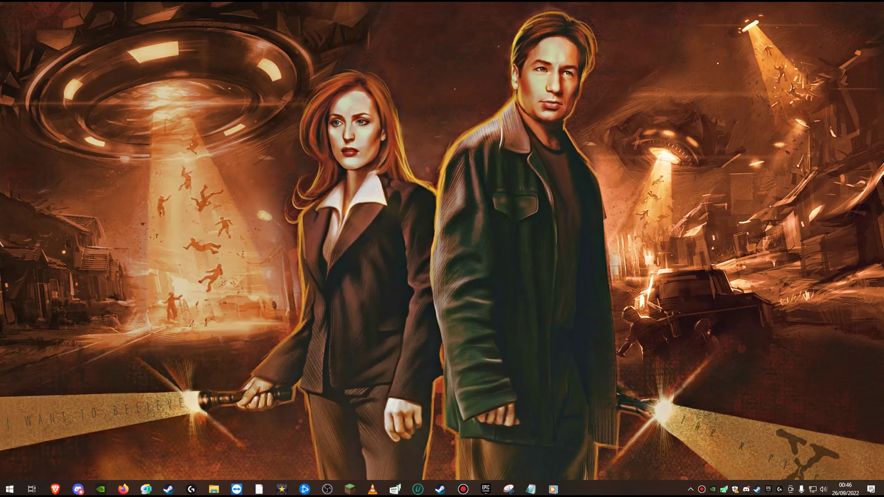
# - Open 'Adjust the appearance and performance of Windows' from a 'perfo' search
pyautogui.press('super')
pyautogui.write('pe')
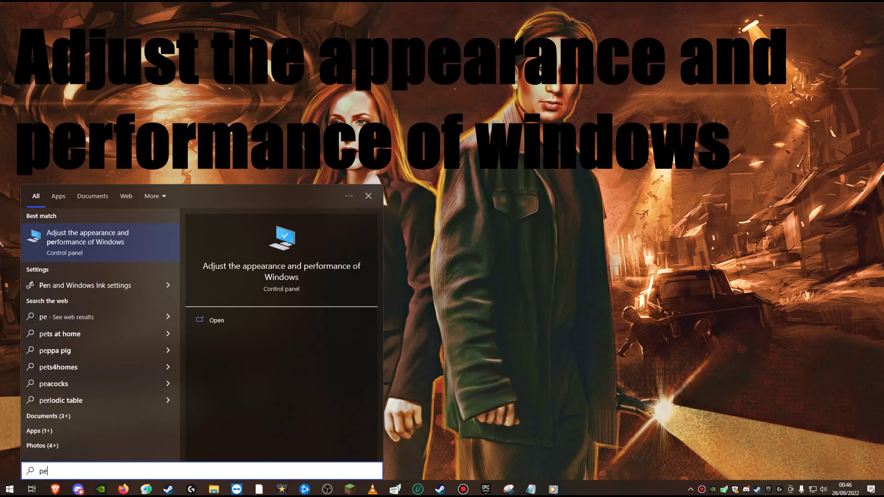
pyautogui.write('rfo')
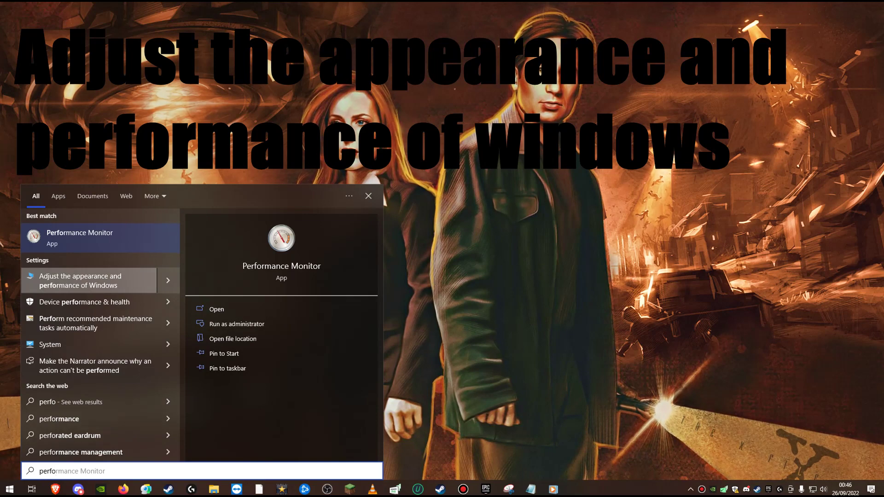
pyautogui.click(92, 280)
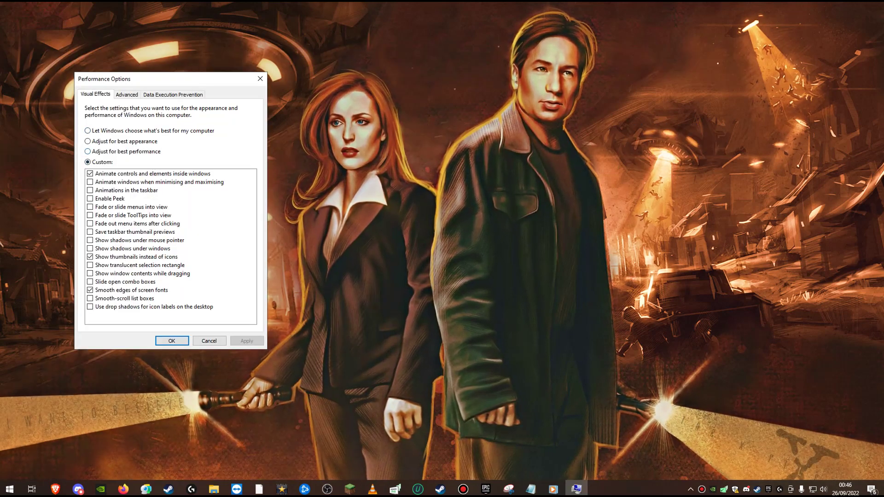
# - Apply Best performance but keep animated controls, smooth font edges and thumbnails enabled
pyautogui.hotkey('alt', 'p')
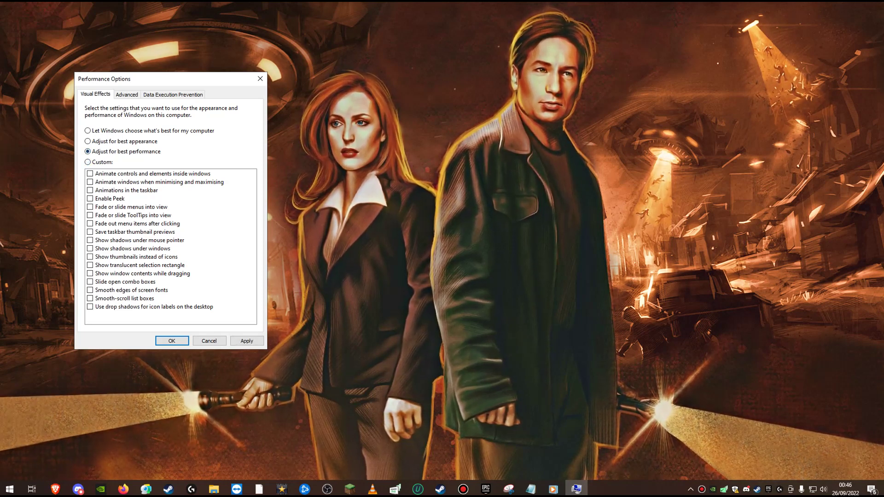
pyautogui.press('Tab')
pyautogui.press('space')
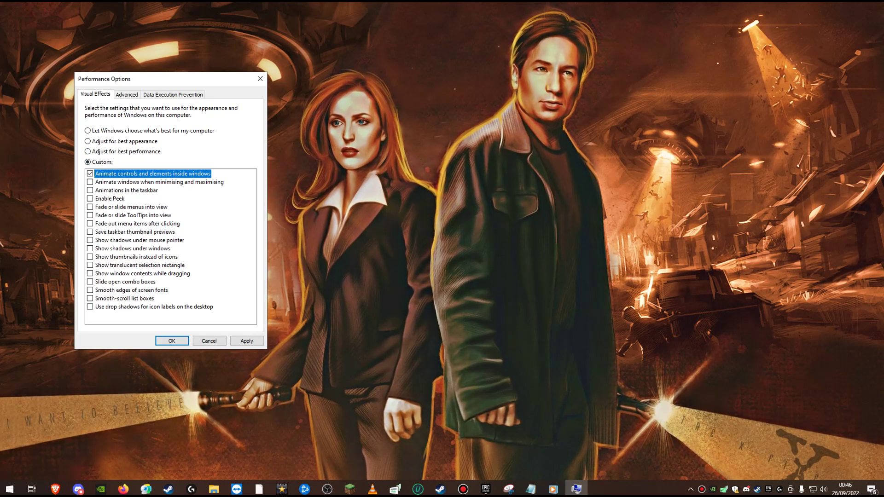
pyautogui.press('Down')
pyautogui.press('Down')
pyautogui.press('Down')
pyautogui.press('space')
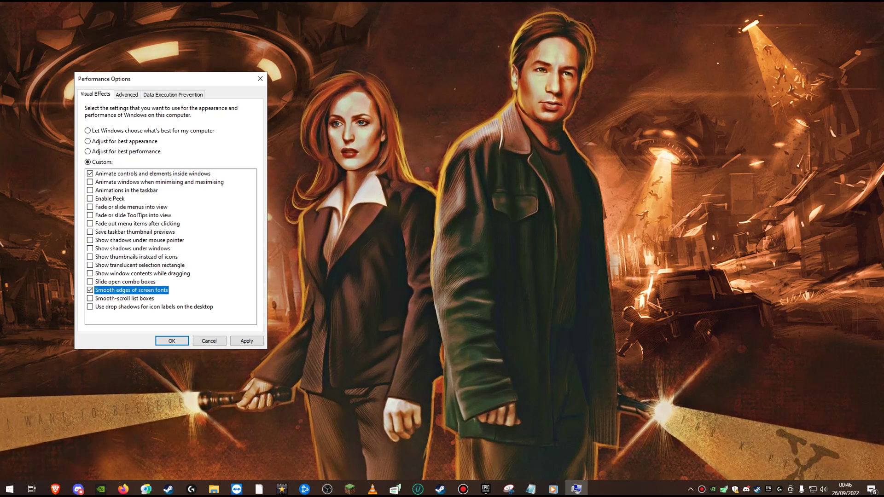
pyautogui.press('Up')
pyautogui.press('Up')
pyautogui.press('Up')
pyautogui.press('space')
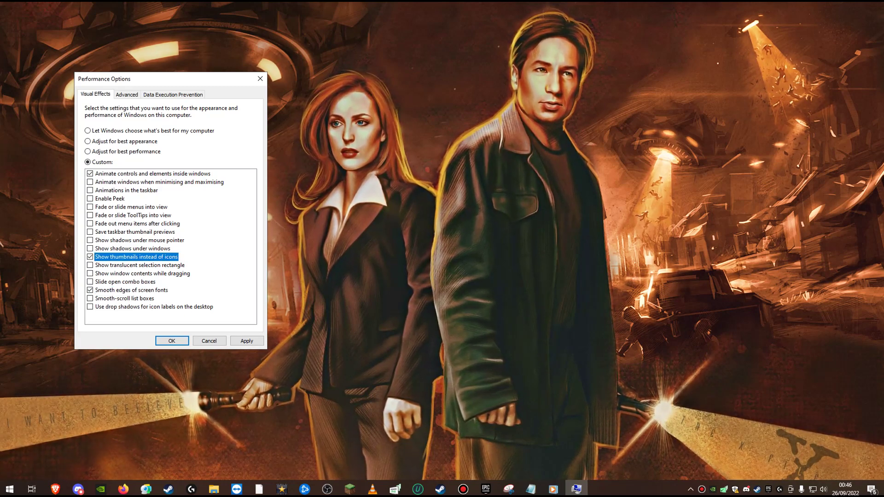
pyautogui.press('Tab')
pyautogui.press('Tab')
pyautogui.press('Tab')
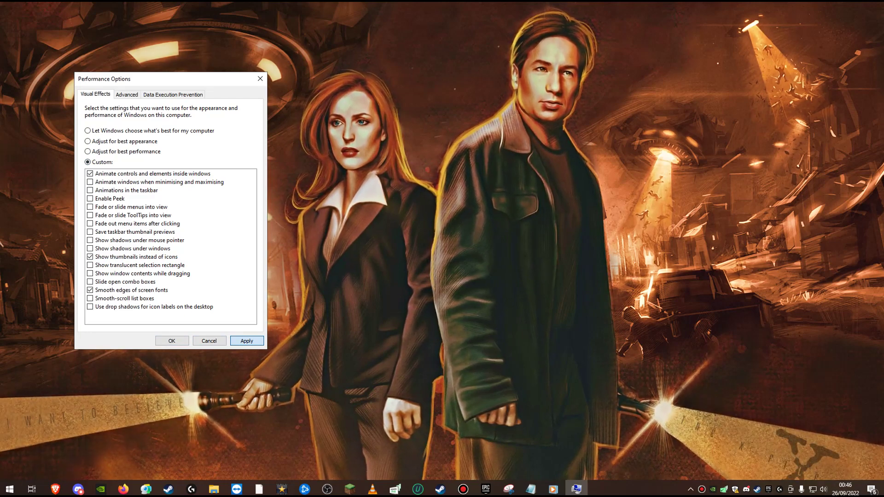
pyautogui.press('Return')
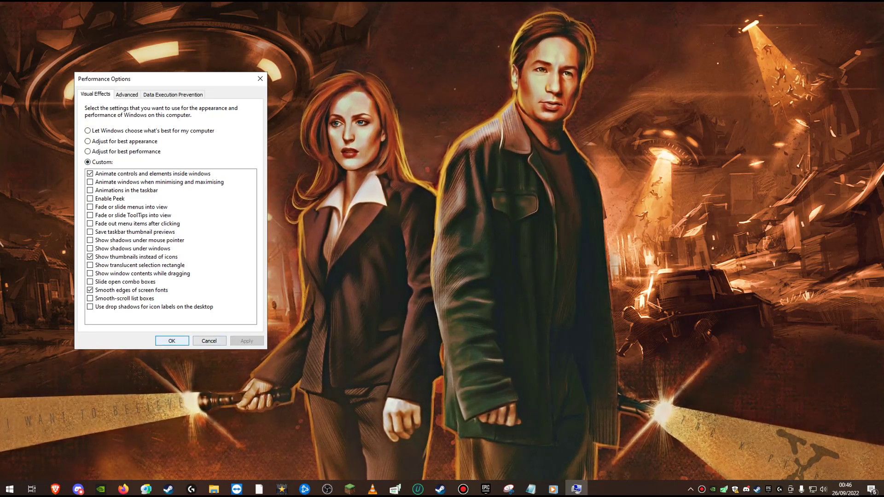
pyautogui.press('Return')
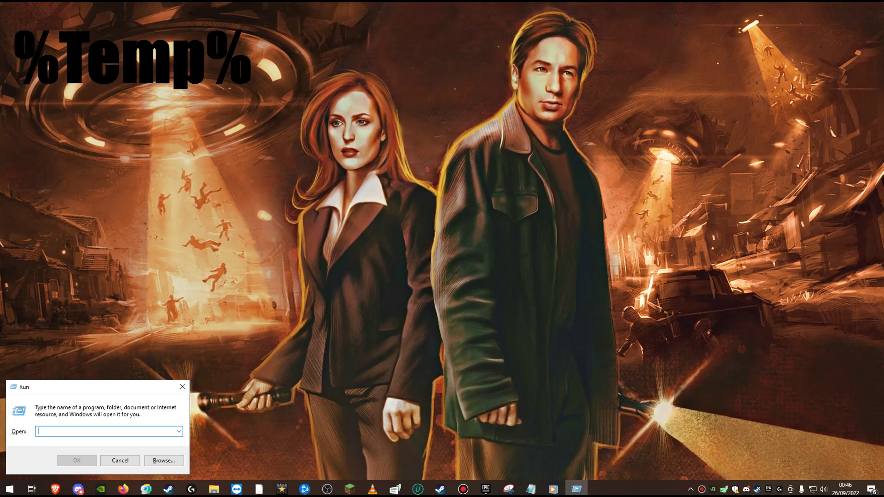
# - Delete everything in the %temp% folder, skipping all in-use items, then close it
pyautogui.write('%temp%')
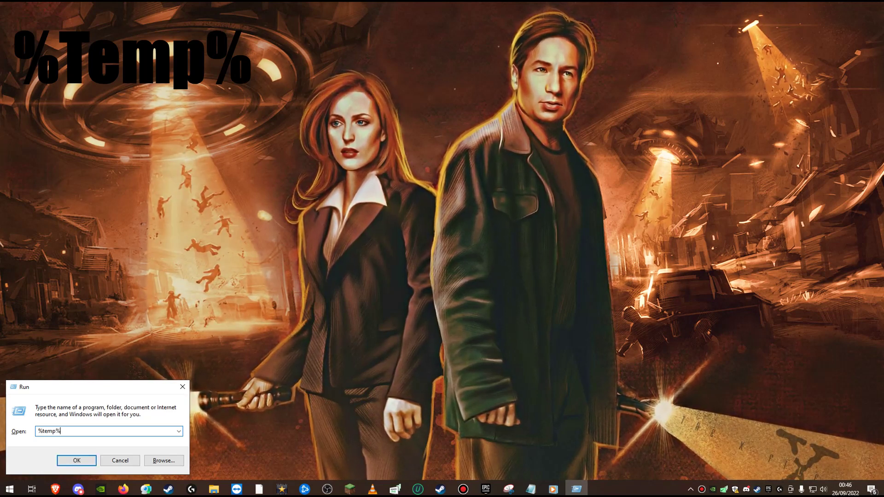
pyautogui.press('Return')
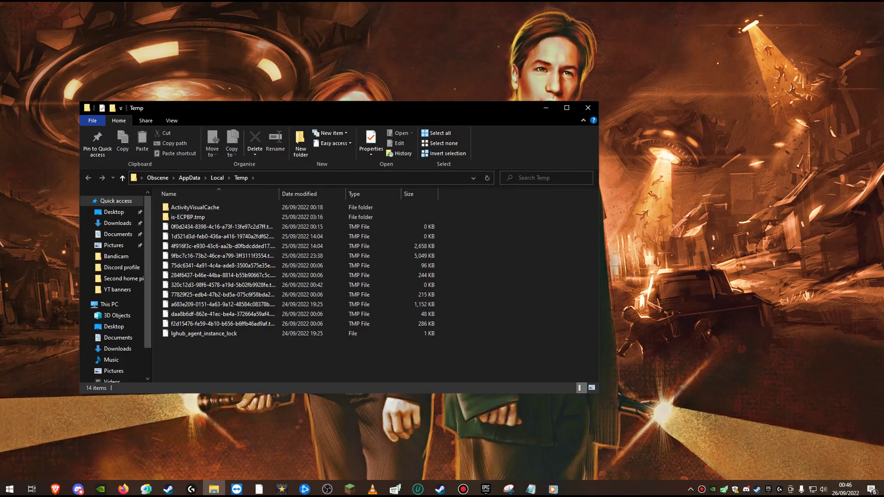
pyautogui.hotkey('ctrl', 'a')
pyautogui.press('Delete')
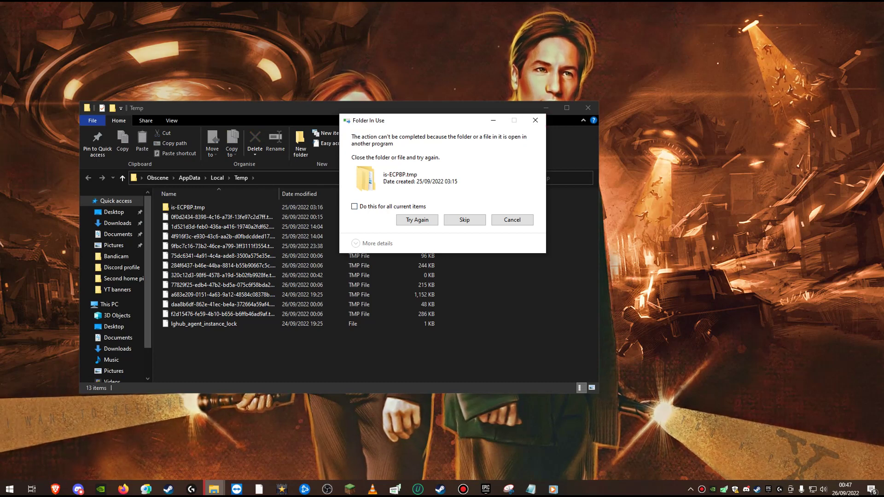
pyautogui.hotkey('alt', 'a')
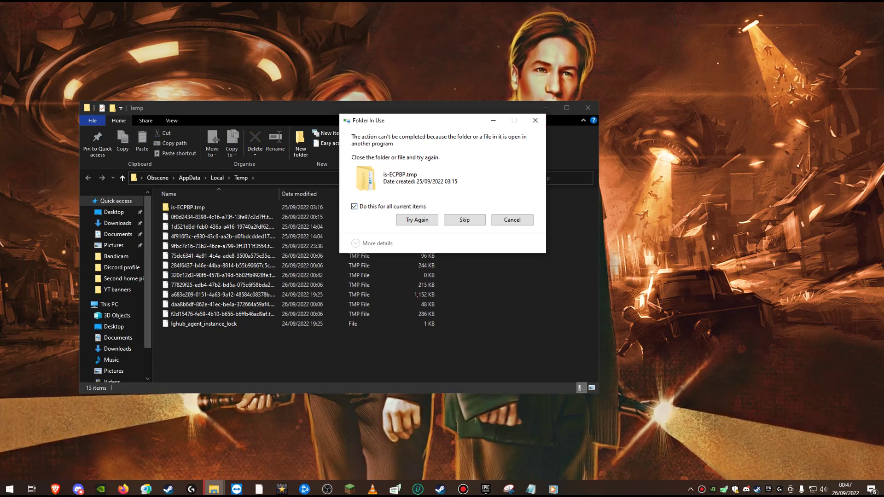
pyautogui.hotkey('alt', 's')
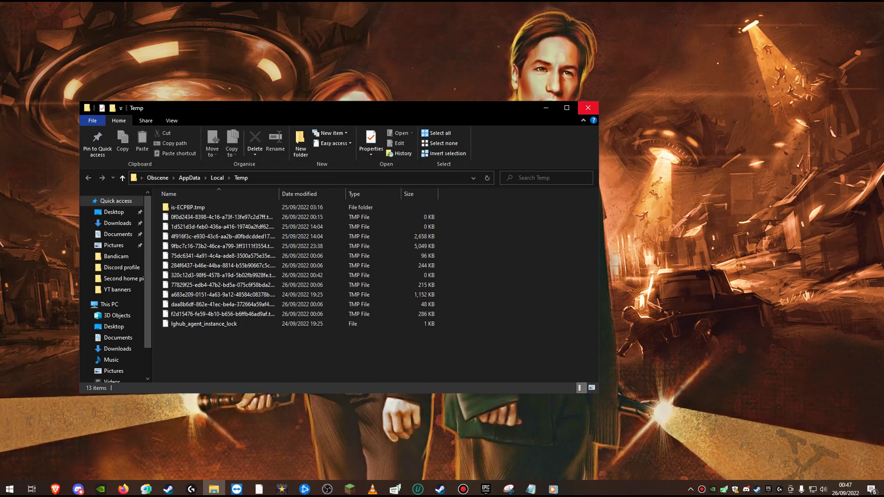
pyautogui.hotkey('alt', 'F4')
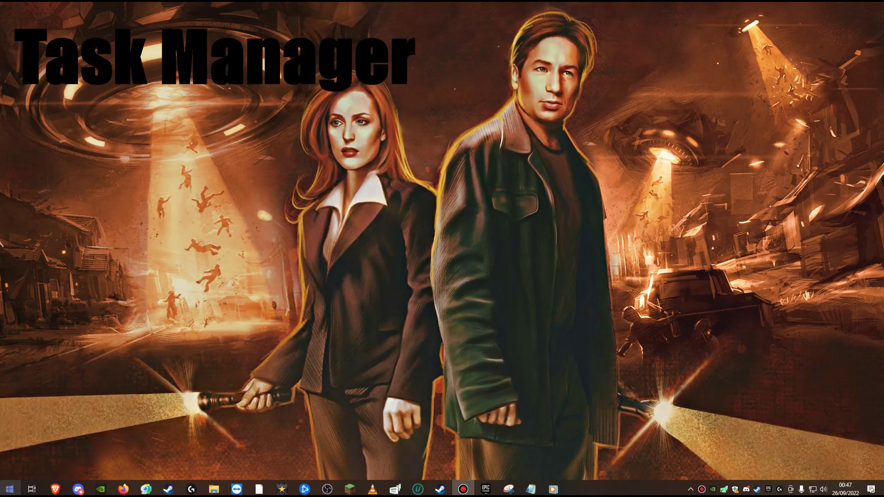
# - Check the startup apps in Task Manager, then close it
pyautogui.press('super')
pyautogui.write('ta')
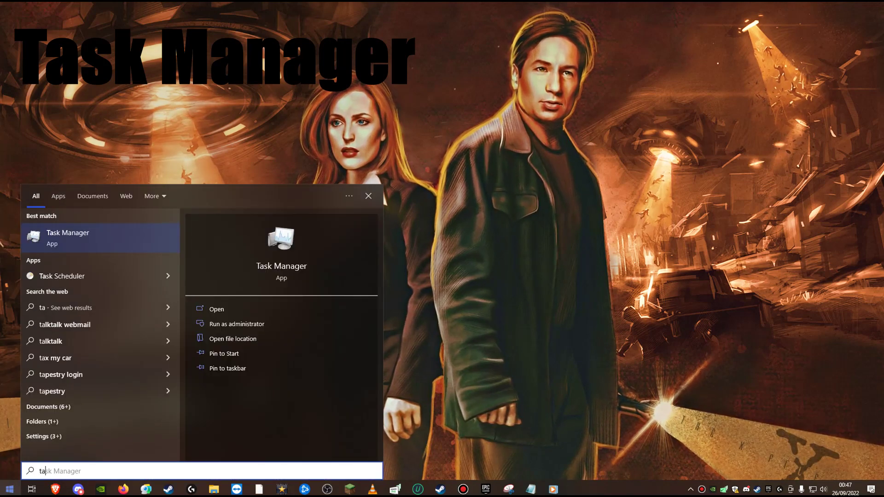
pyautogui.press('Return')
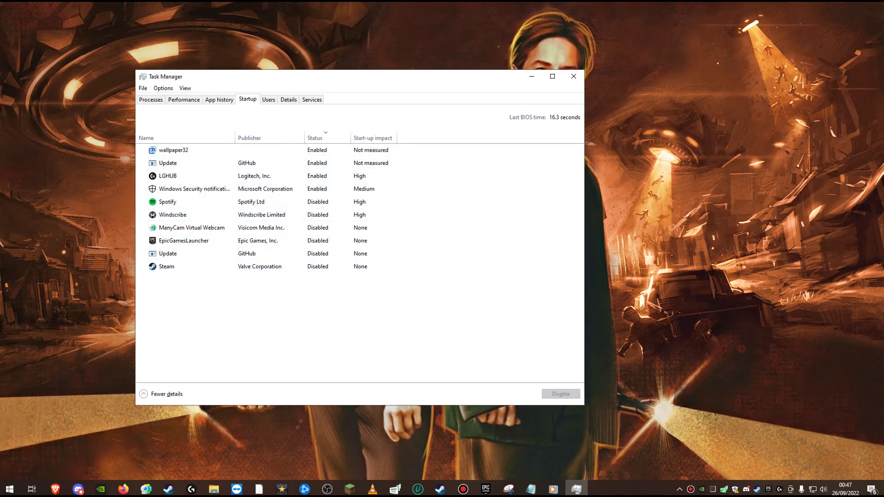
pyautogui.click(574, 77)
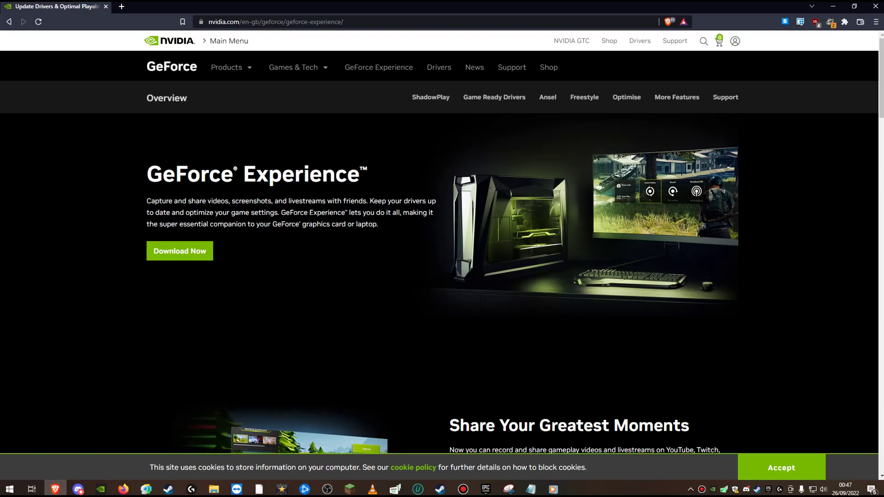
# - Confirm in GeForce Experience that Studio Driver 517.40, the latest, is installed
pyautogui.click(55, 489)
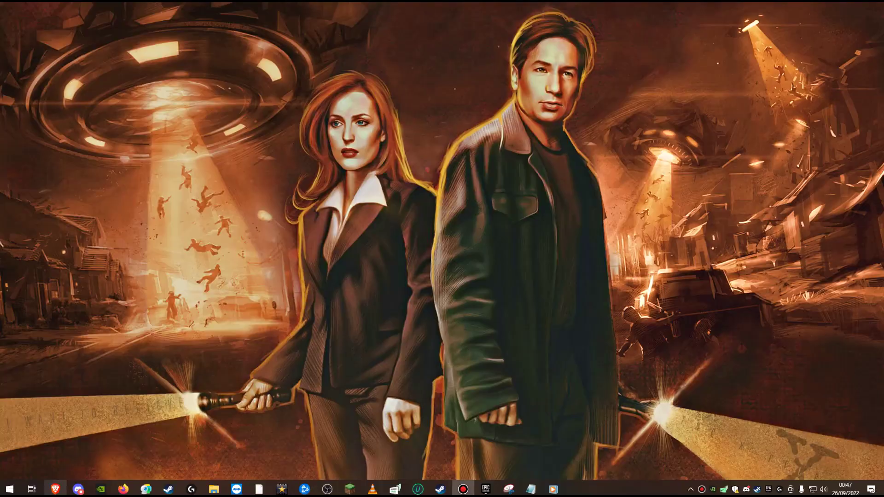
pyautogui.click(101, 488)
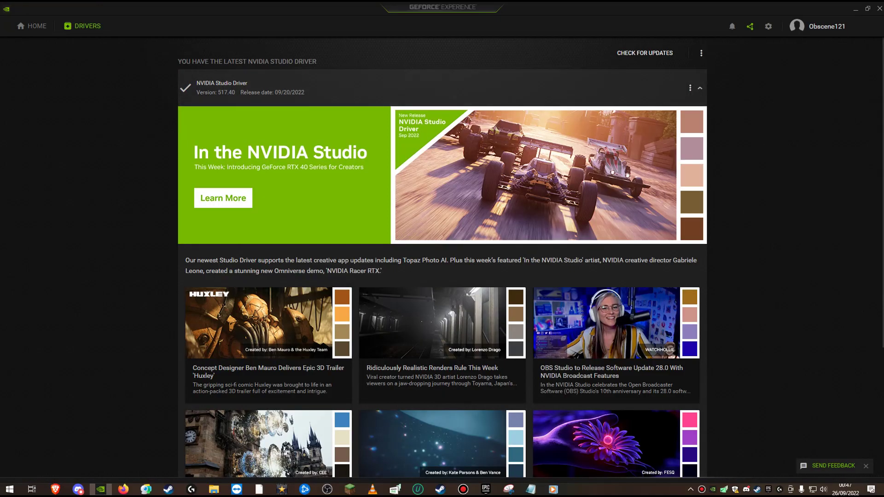
pyautogui.click(32, 26)
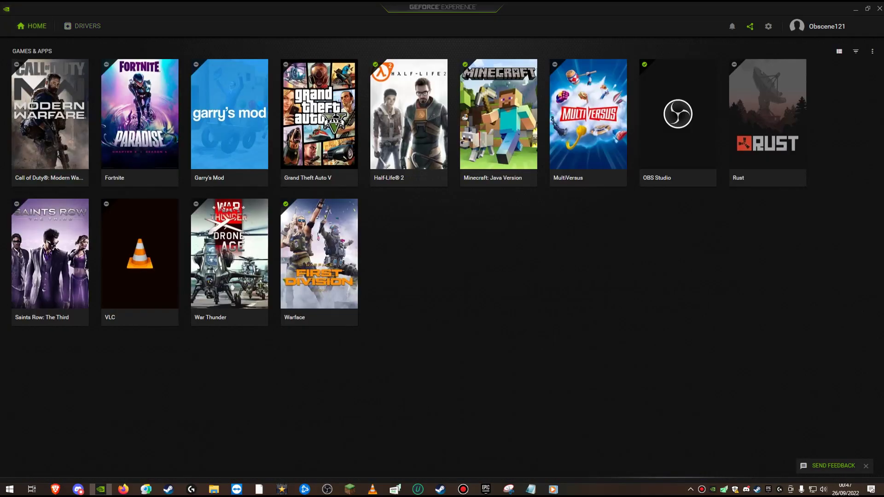
pyautogui.click(82, 26)
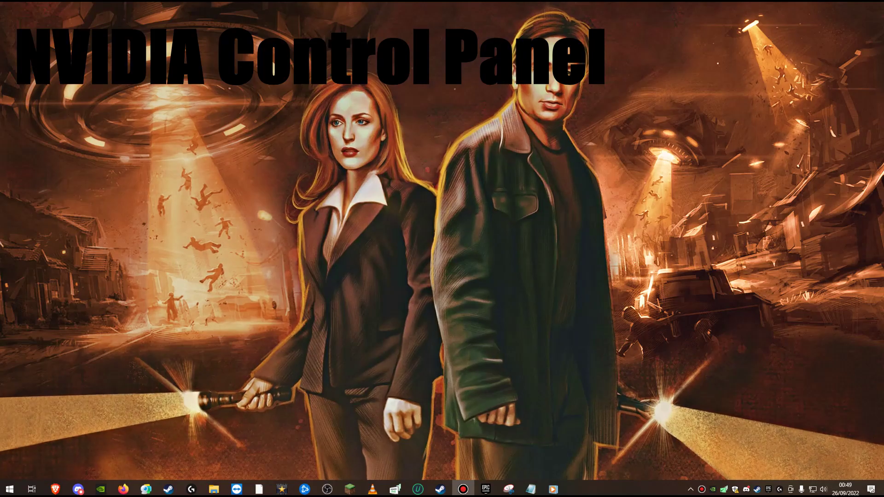
# - From the desktop menu, set NVIDIA Control Panel to advanced 3D image settings and open Manage 3D Settings
pyautogui.rightClick(405, 235)
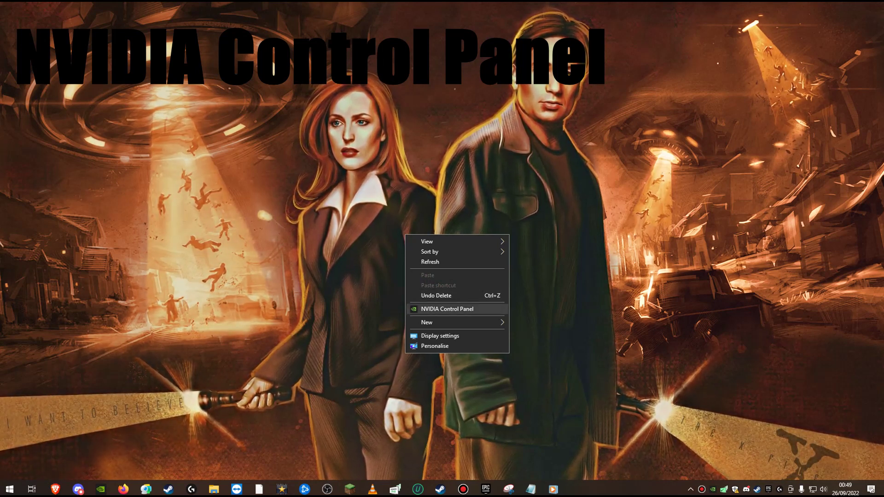
pyautogui.click(447, 309)
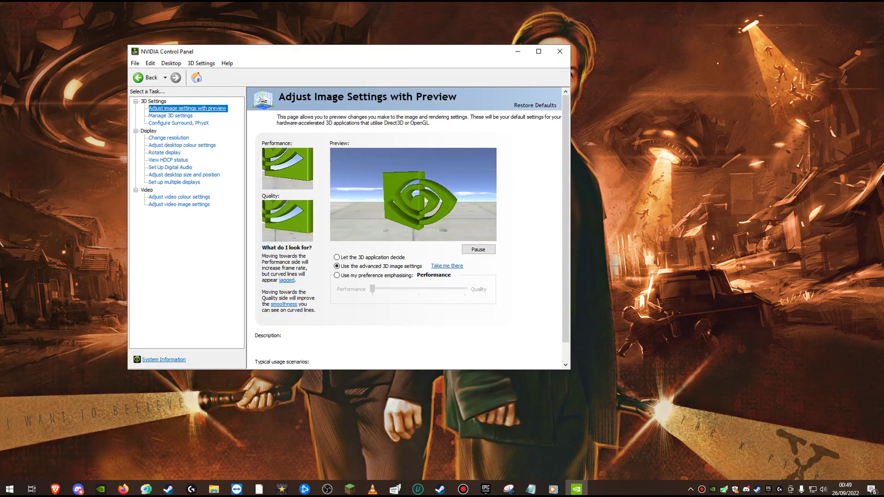
pyautogui.click(336, 275)
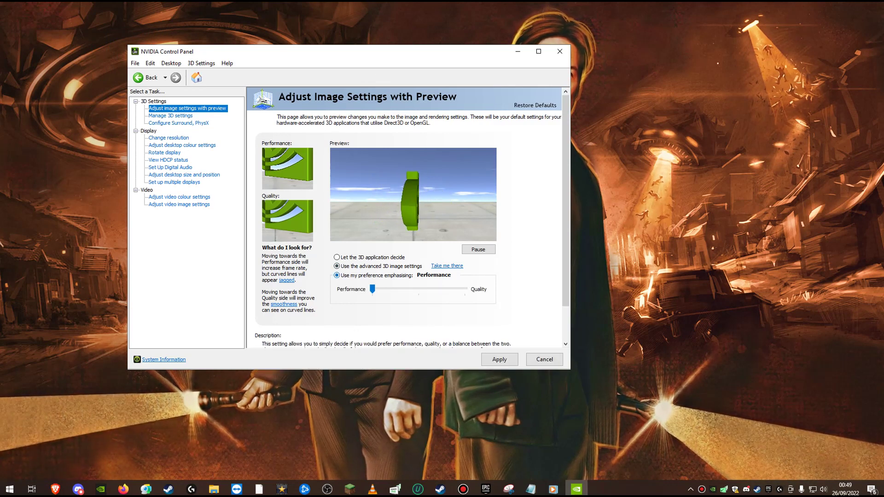
pyautogui.press('Right')
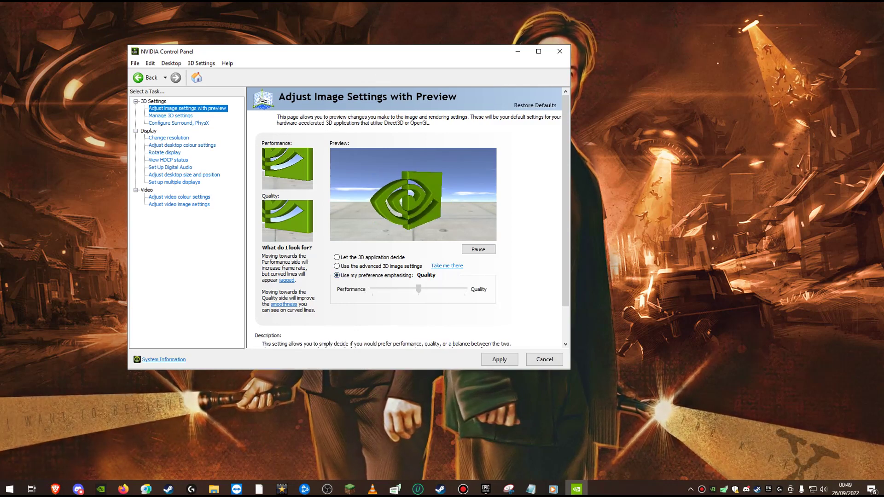
pyautogui.press('Left')
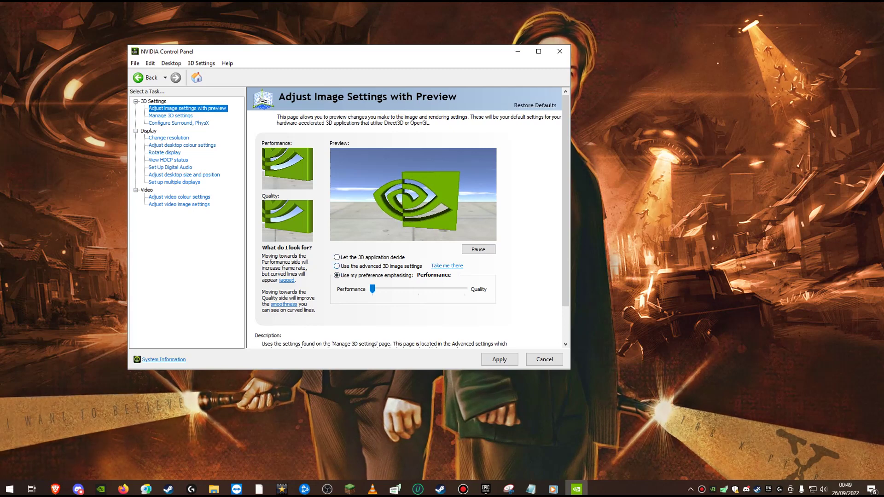
pyautogui.press('Up')
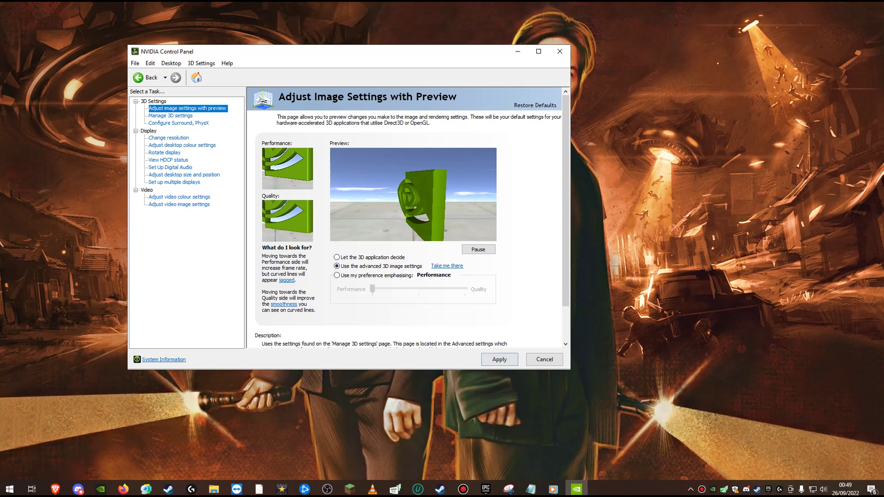
pyautogui.press('Tab')
pyautogui.press('Return')
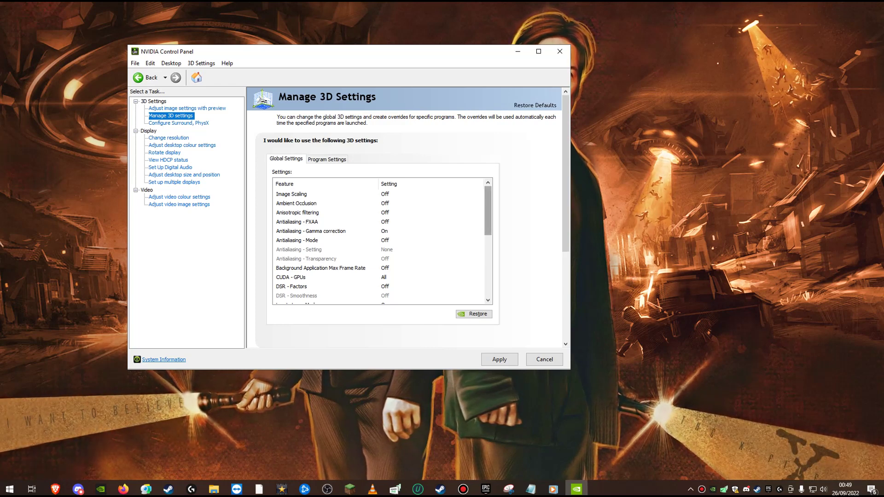
pyautogui.scroll(-1, 380, 241)
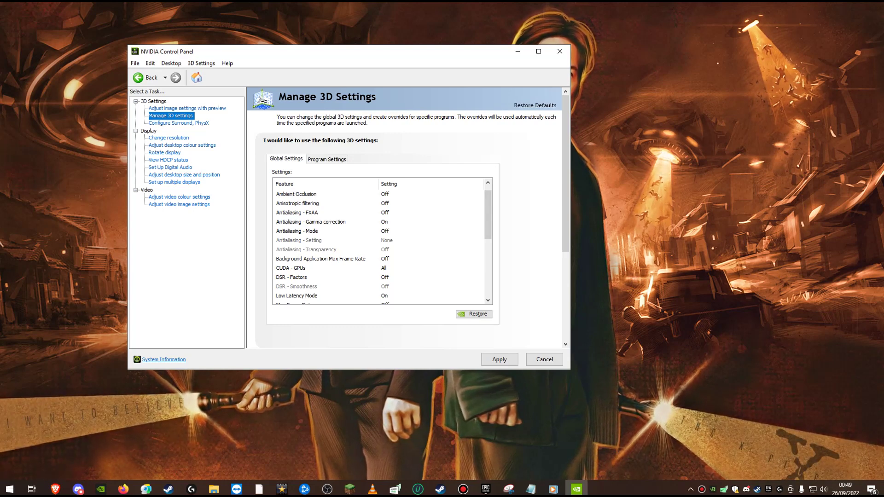
pyautogui.scroll(-2, 380, 241)
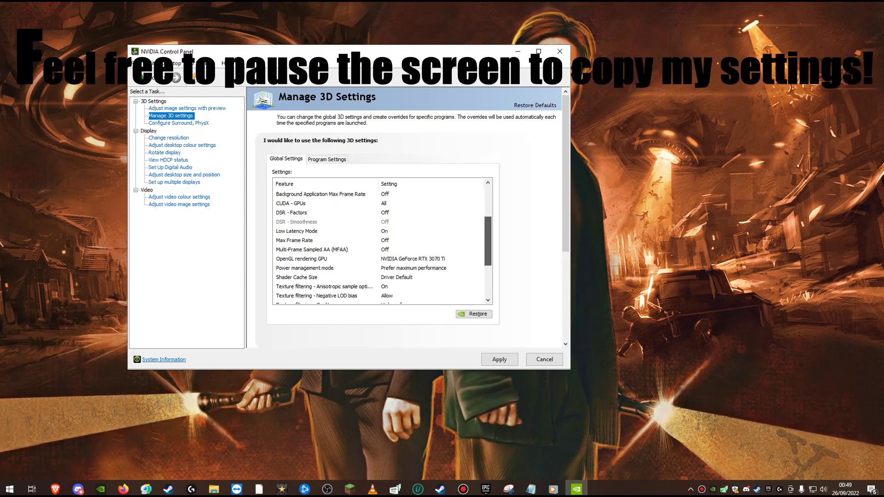
pyautogui.scroll(-1, 379, 242)
pyautogui.scroll(-1, 379, 241)
pyautogui.click(322, 259)
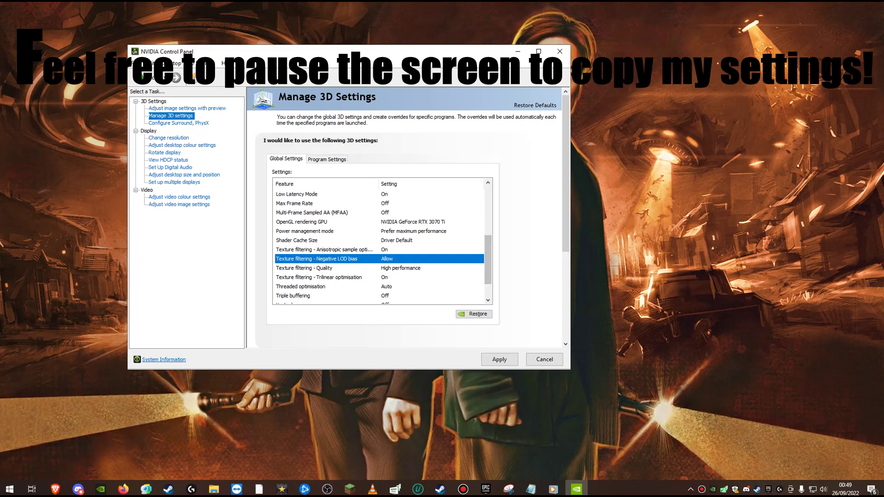
pyautogui.click(431, 259)
pyautogui.click(386, 268)
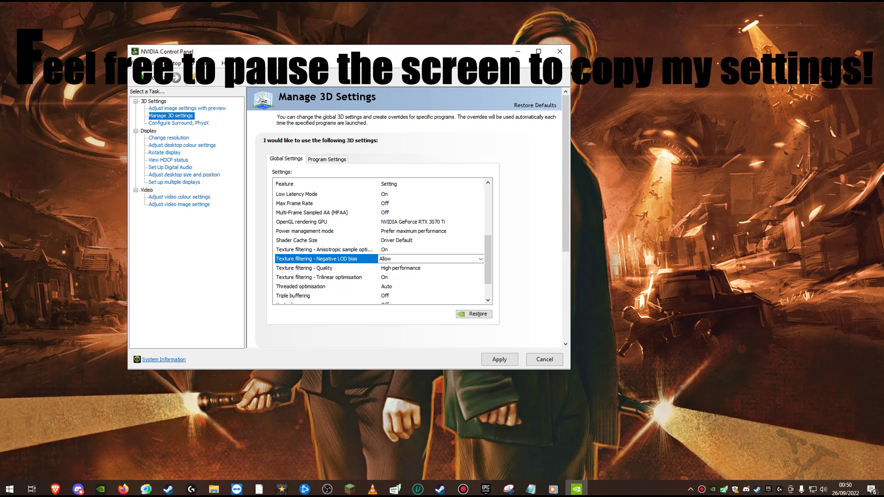
pyautogui.click(323, 231)
pyautogui.click(430, 231)
pyautogui.click(409, 247)
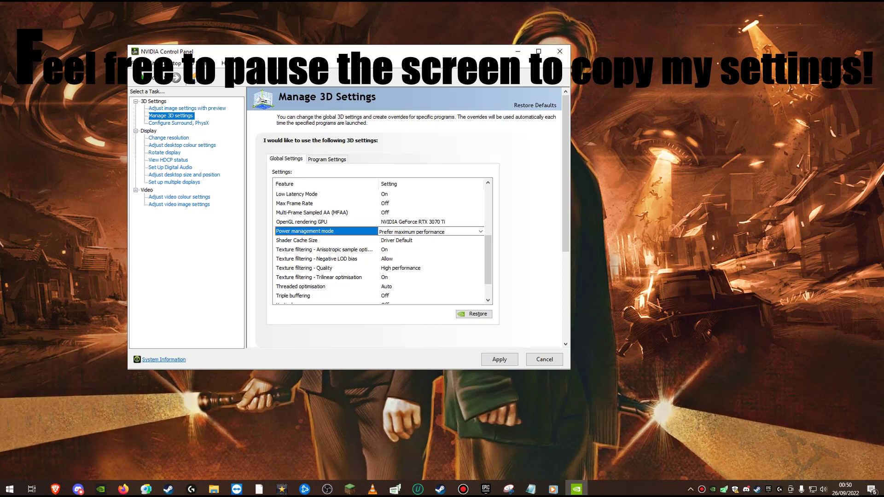
pyautogui.click(322, 221)
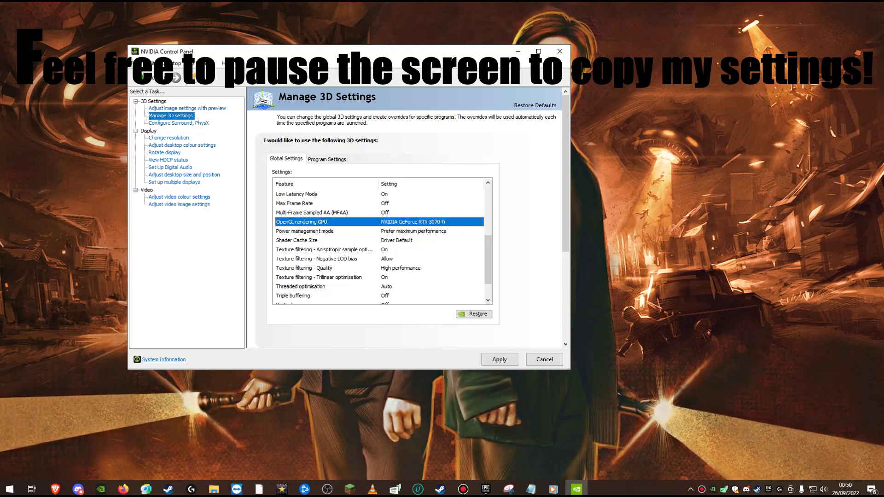
pyautogui.click(430, 222)
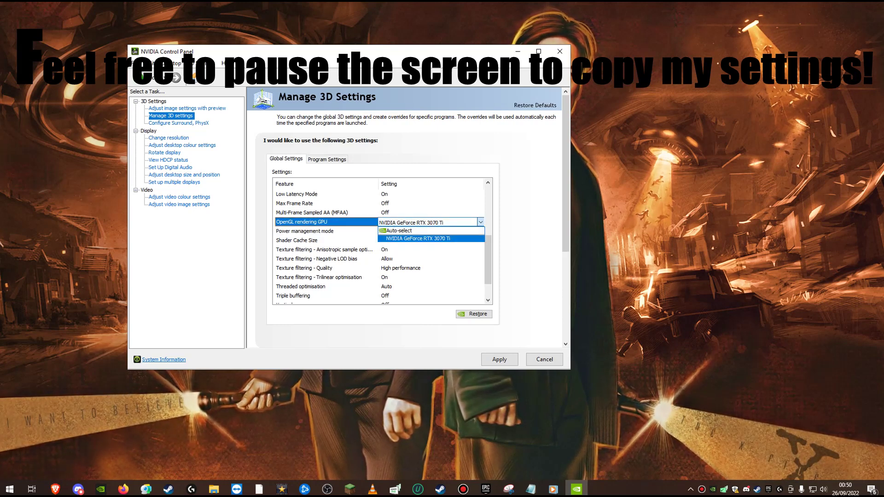
pyautogui.press('Return')
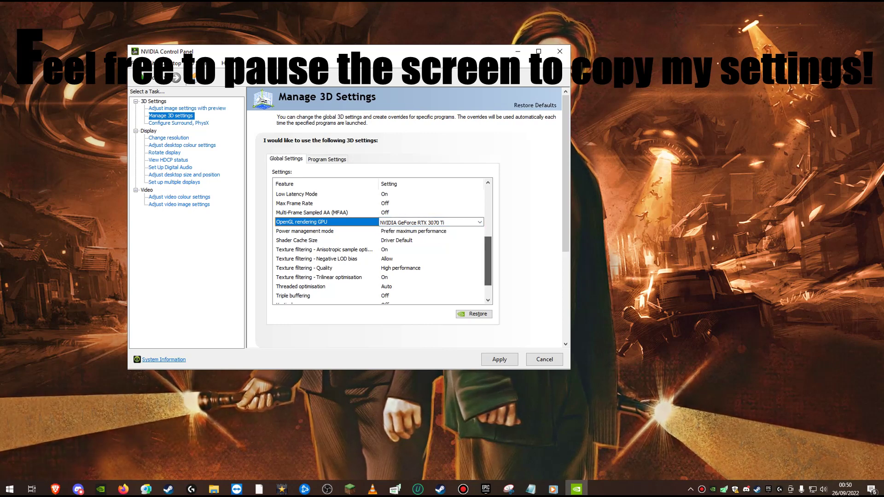
pyautogui.scroll(-1, 487, 257)
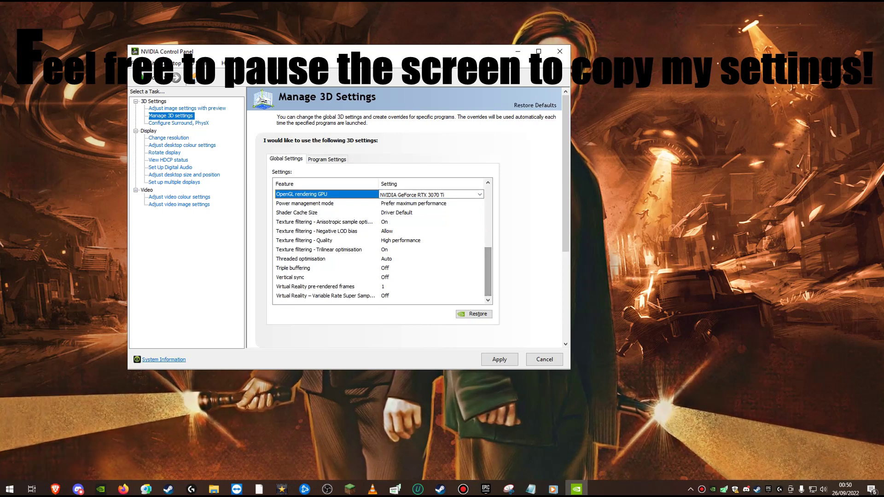
pyautogui.scroll(2, 382, 239)
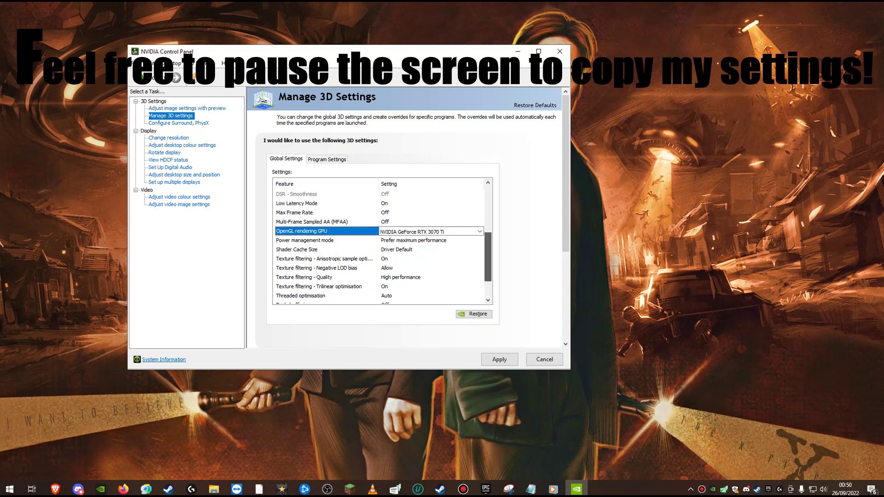
pyautogui.scroll(2, 382, 240)
pyautogui.scroll(2, 382, 239)
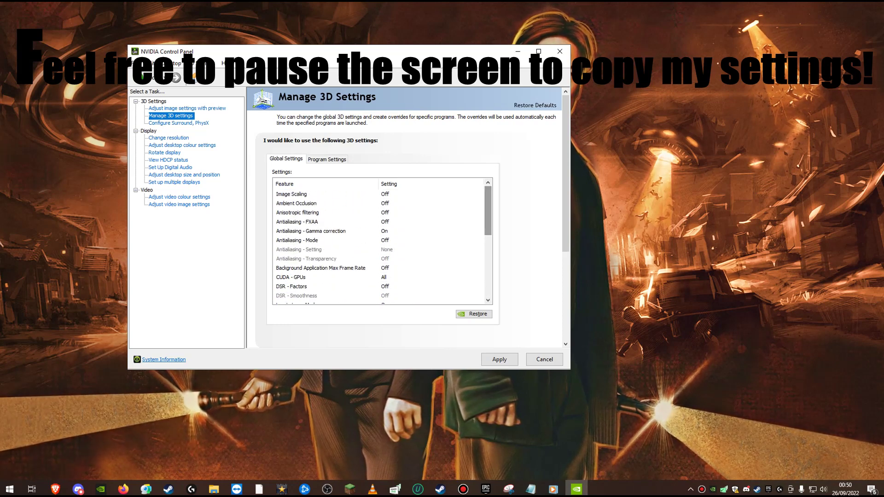
pyautogui.scroll(-3, 382, 240)
pyautogui.scroll(-1, 382, 240)
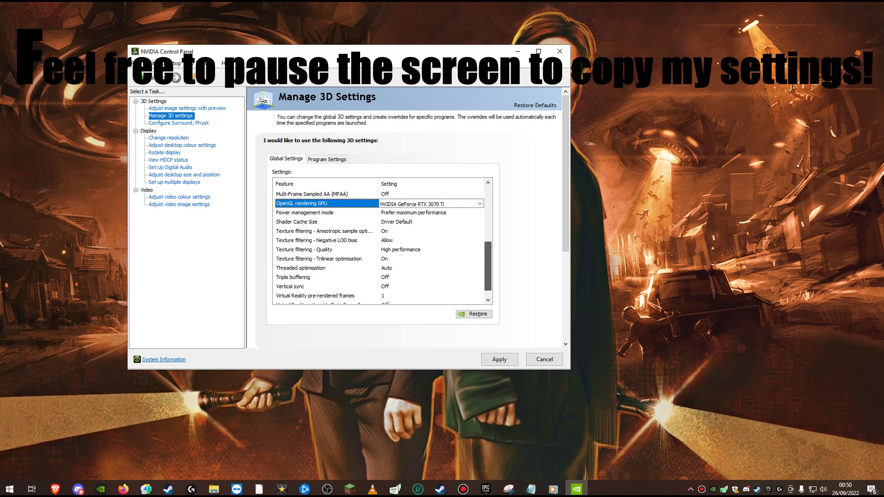
pyautogui.scroll(-2, 382, 239)
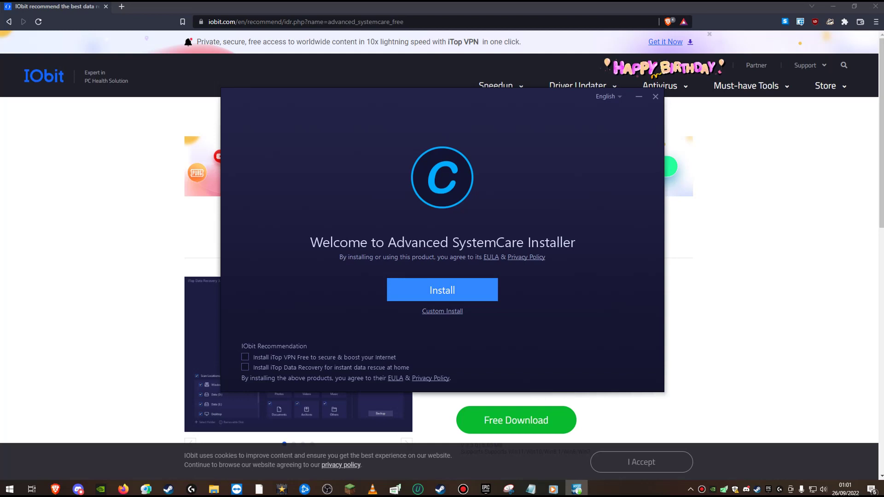
# - Install Advanced SystemCare, declining the bundled iTop PDF offer
pyautogui.click(441, 289)
pyautogui.click(257, 295)
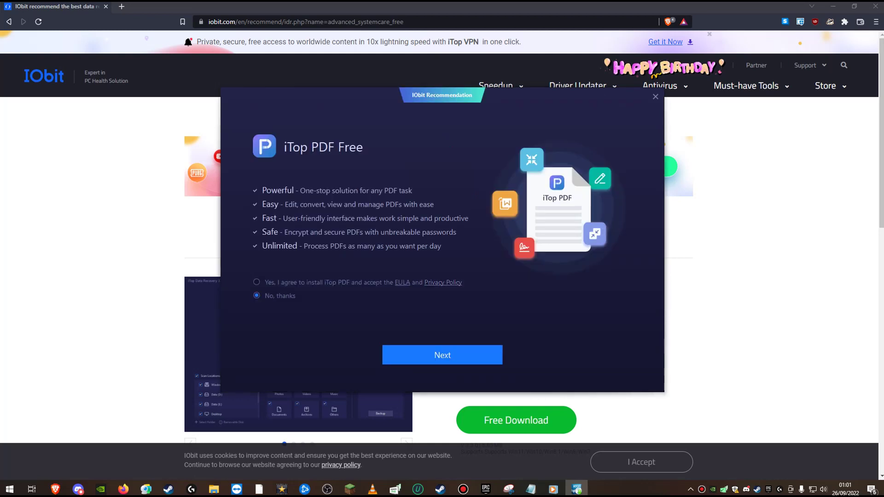
pyautogui.click(441, 355)
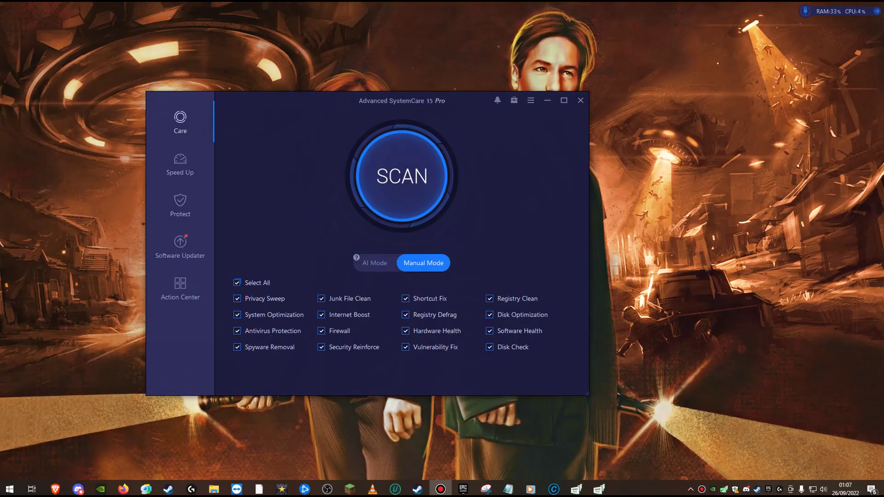
# - Open Turbo Boost under Speed Up and keep Game Mode as the boost mode
pyautogui.click(180, 165)
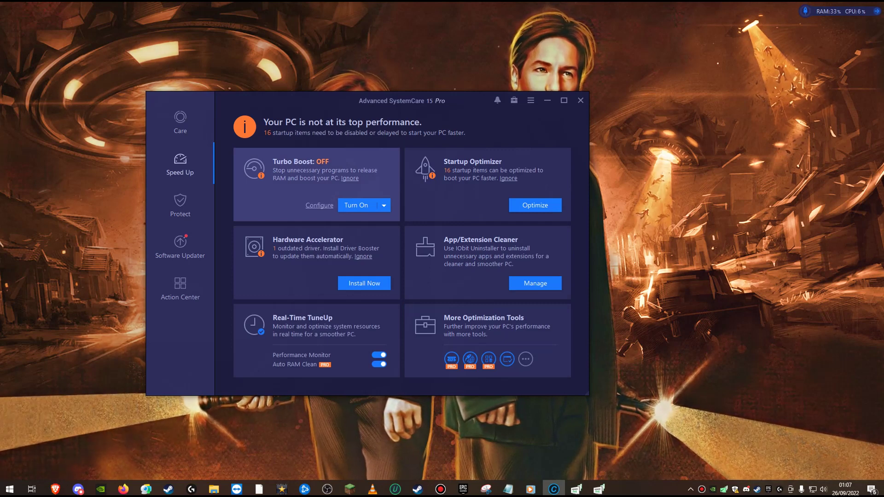
pyautogui.click(319, 205)
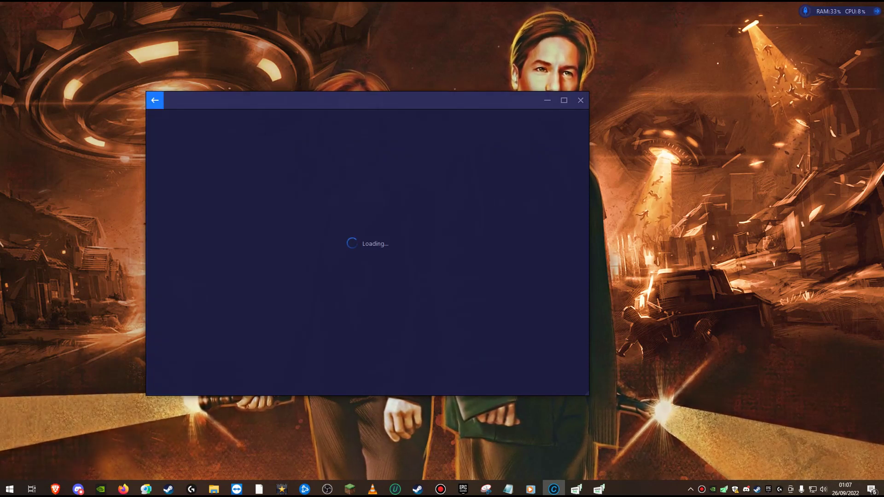
pyautogui.click(243, 128)
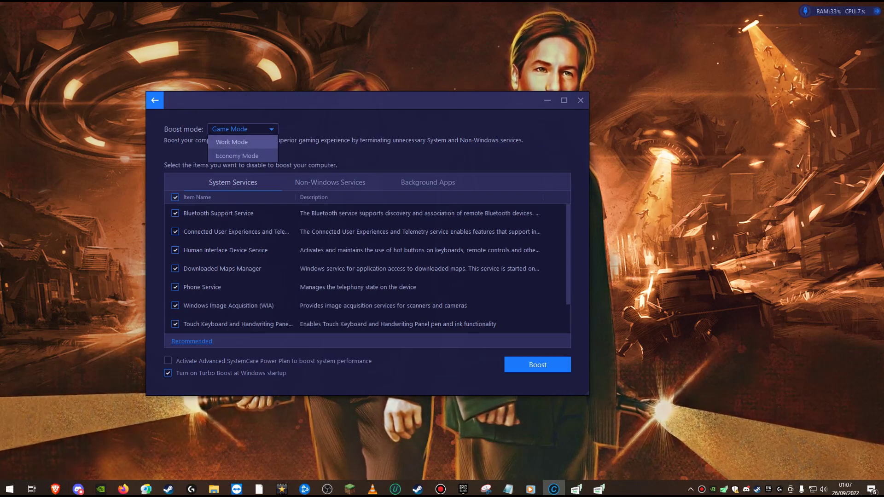
pyautogui.press('Escape')
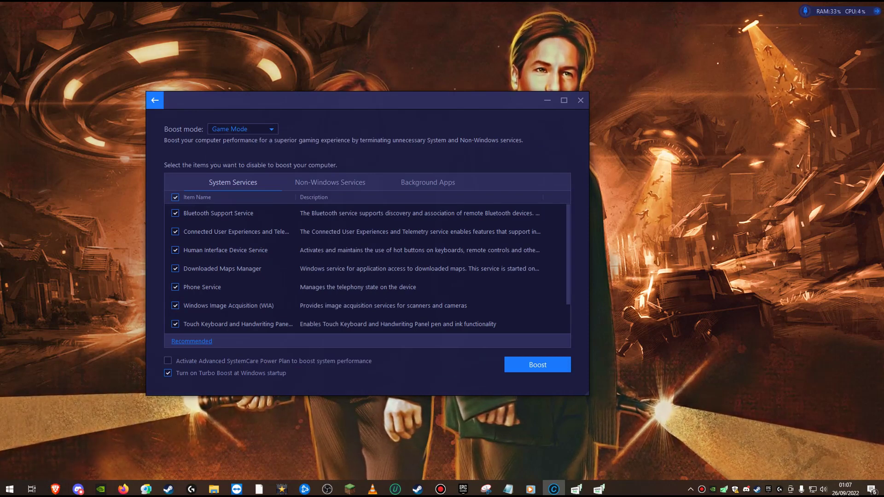
# - Exclude spacedeskService from the stopped services and boost, stopping 58 programs and freeing 1.7 GB RAM
pyautogui.click(330, 182)
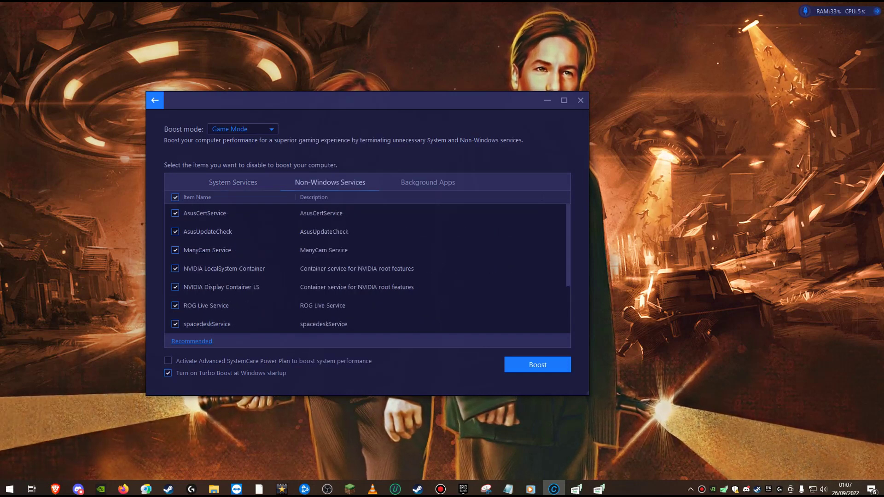
pyautogui.click(175, 324)
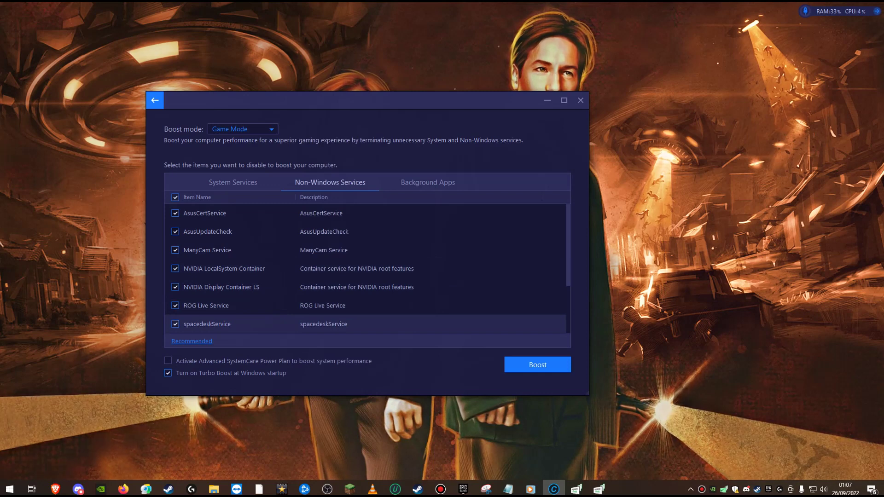
pyautogui.scroll(-1, 322, 286)
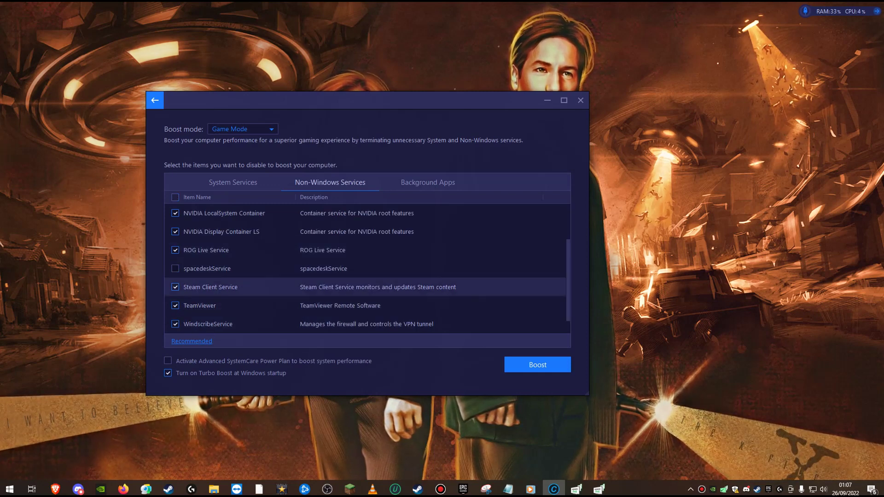
pyautogui.scroll(-1, 322, 272)
pyautogui.scroll(2, 322, 239)
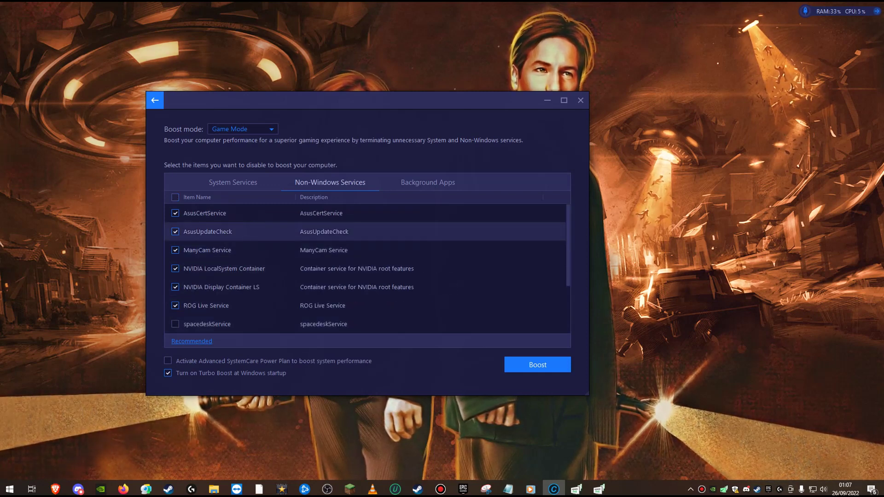
pyautogui.click(427, 182)
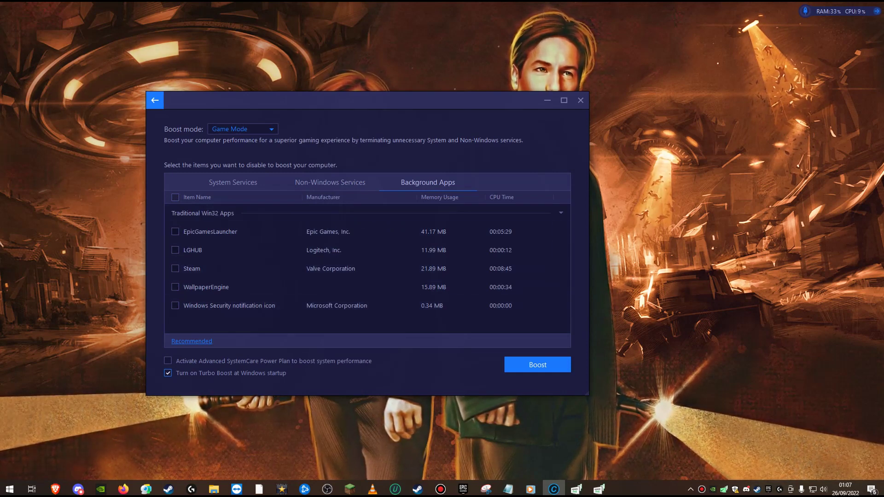
pyautogui.click(537, 364)
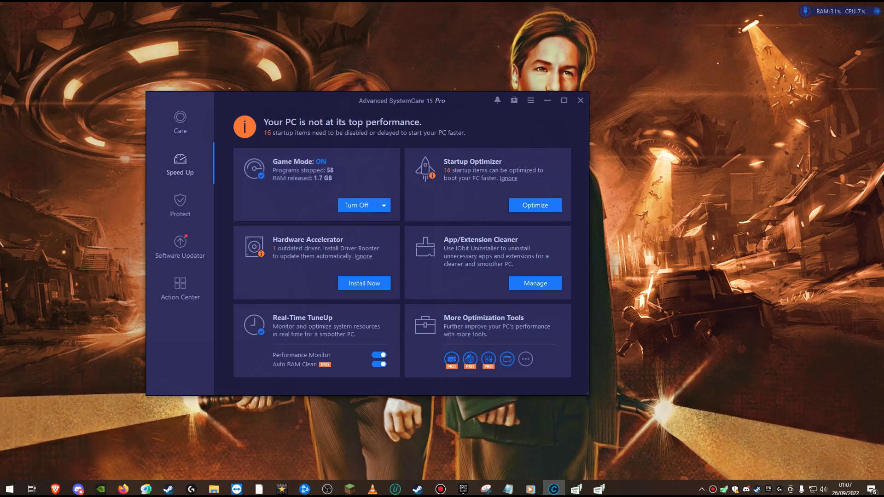
# - On the Care page, toggle AI Mode back to Manual Mode and run SCAN
pyautogui.click(179, 121)
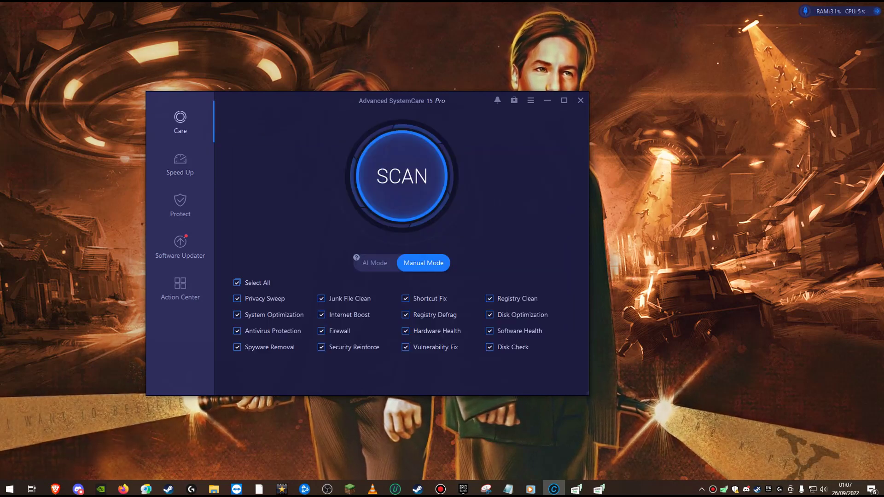
pyautogui.click(375, 263)
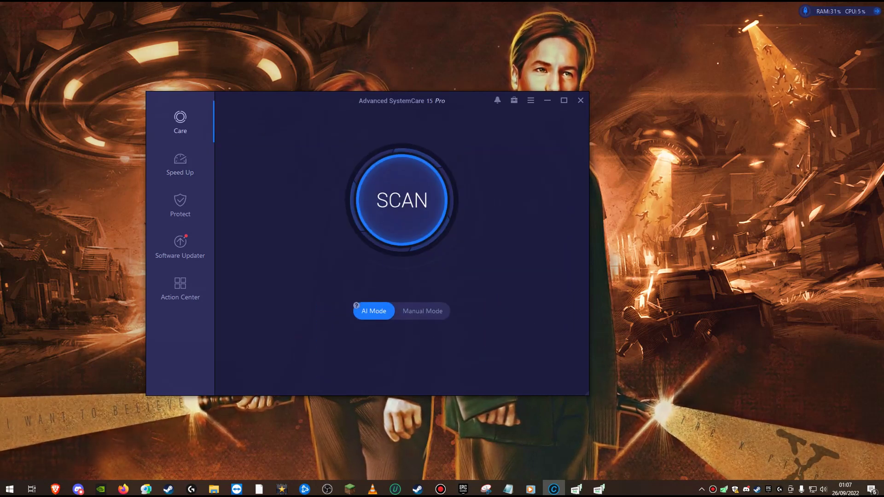
pyautogui.click(422, 310)
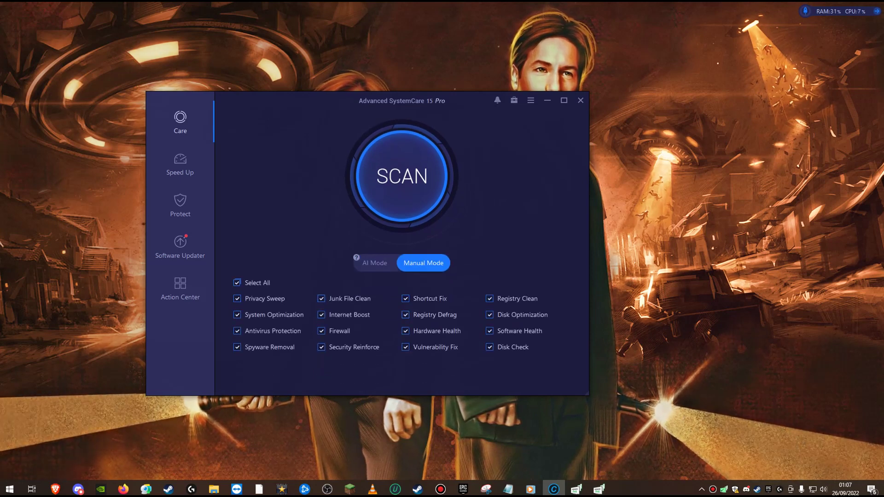
pyautogui.click(401, 176)
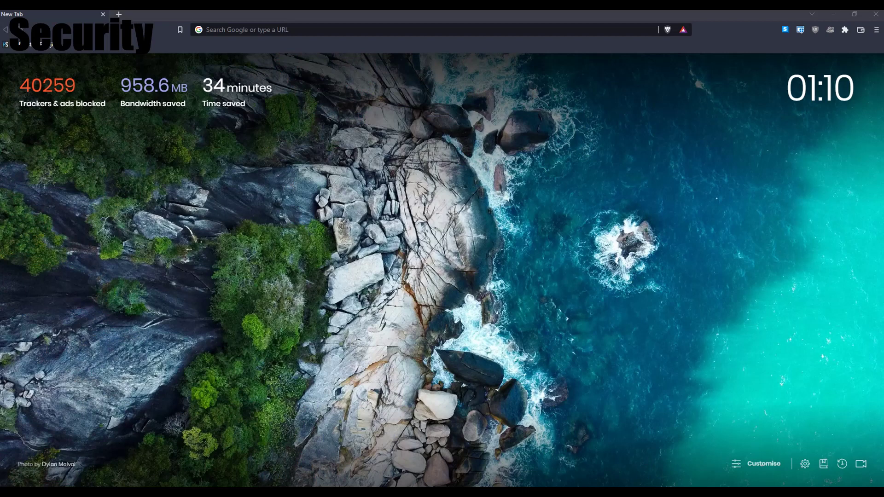
# - View Brave's installed extensions: HTTPS Everywhere, Defender Browser Protection, Privacy Badger, uBlock Origin
pyautogui.click(844, 30)
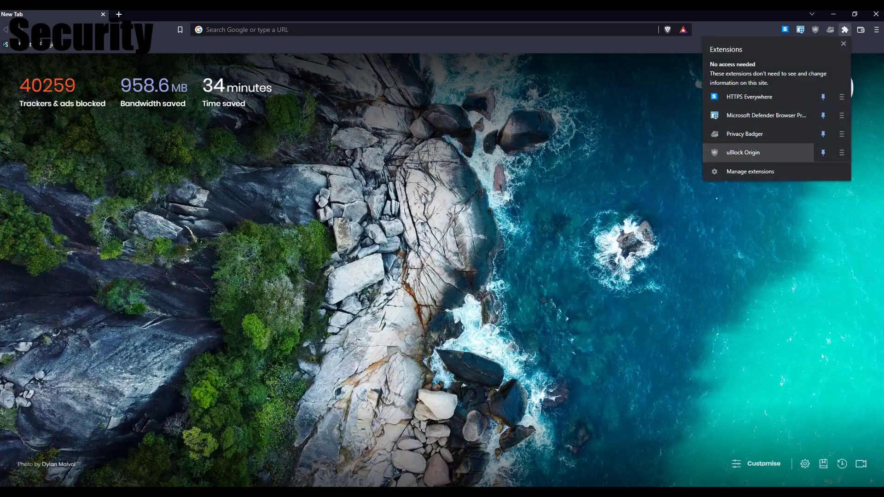